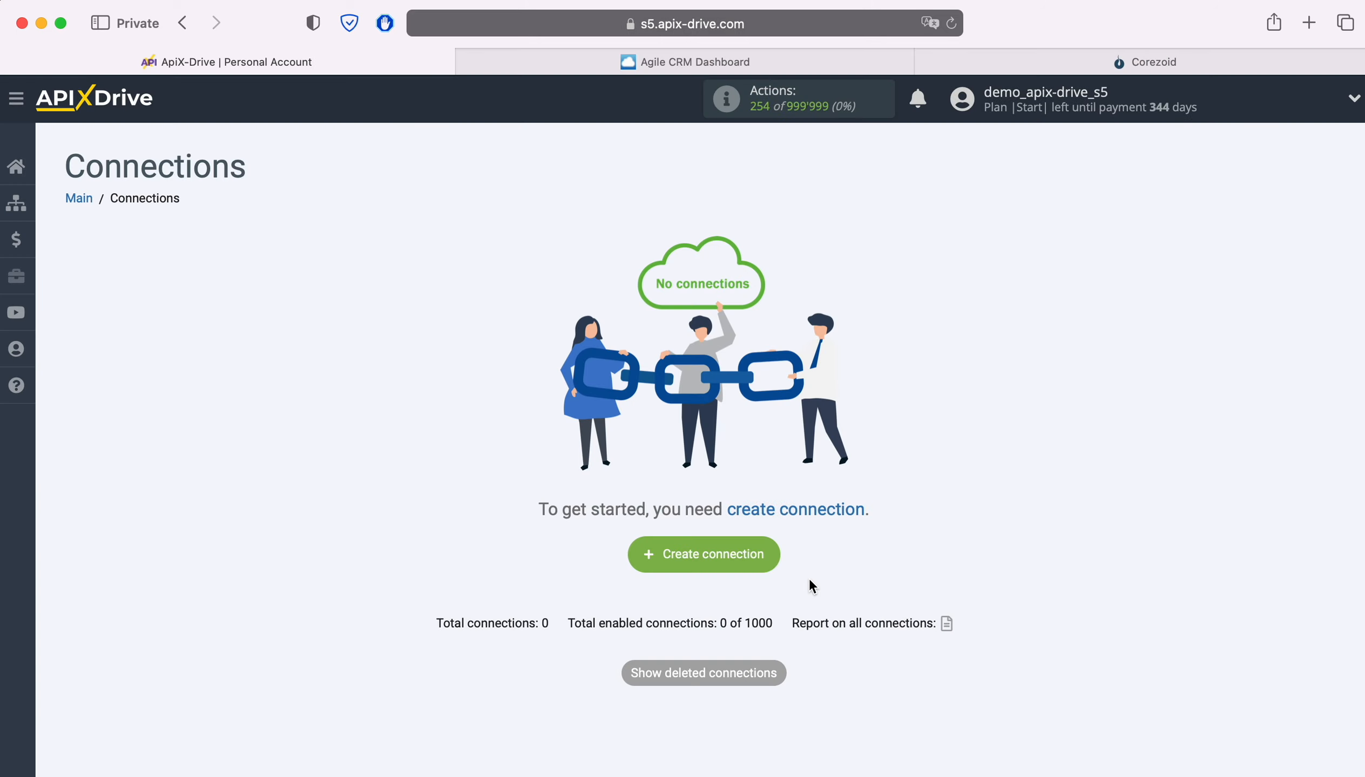
Create a new connection and choose Agile CRM as its data source system.
click(775, 556)
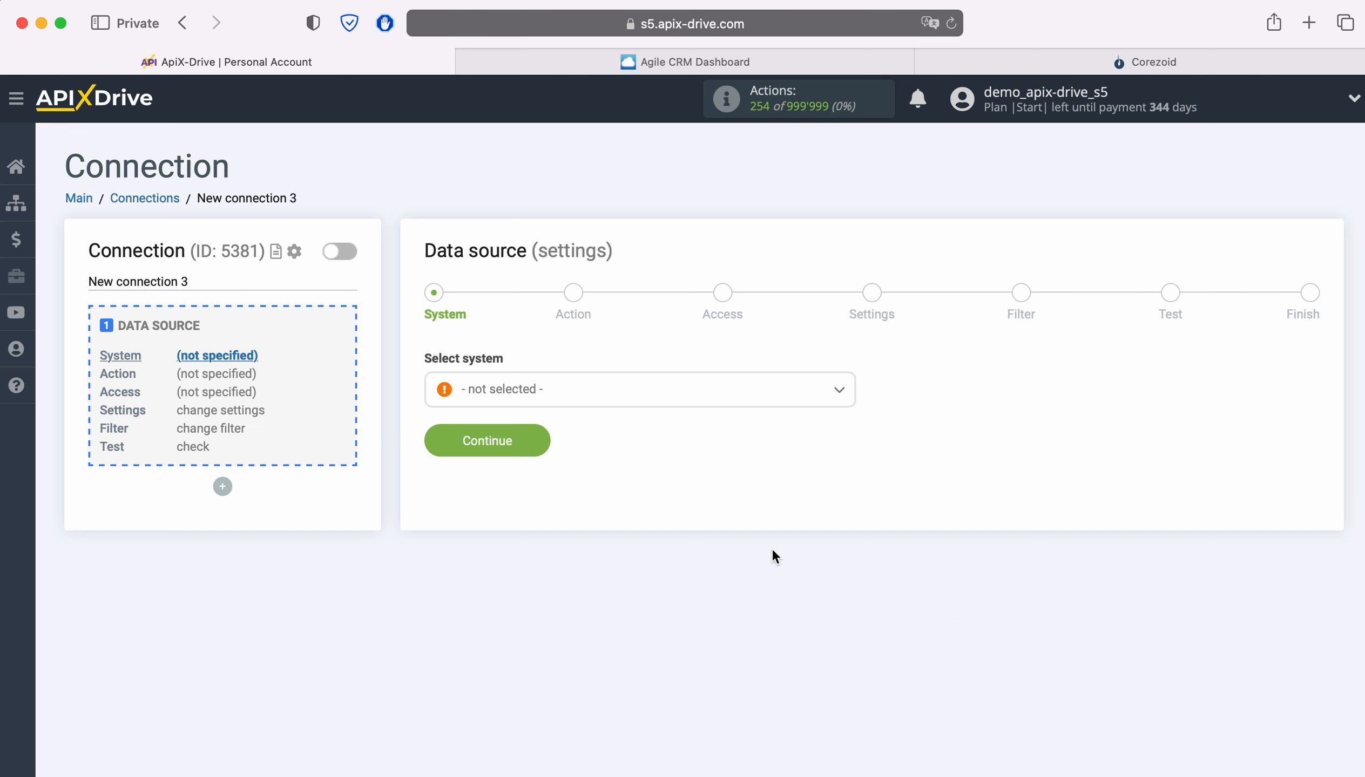
click(626, 399)
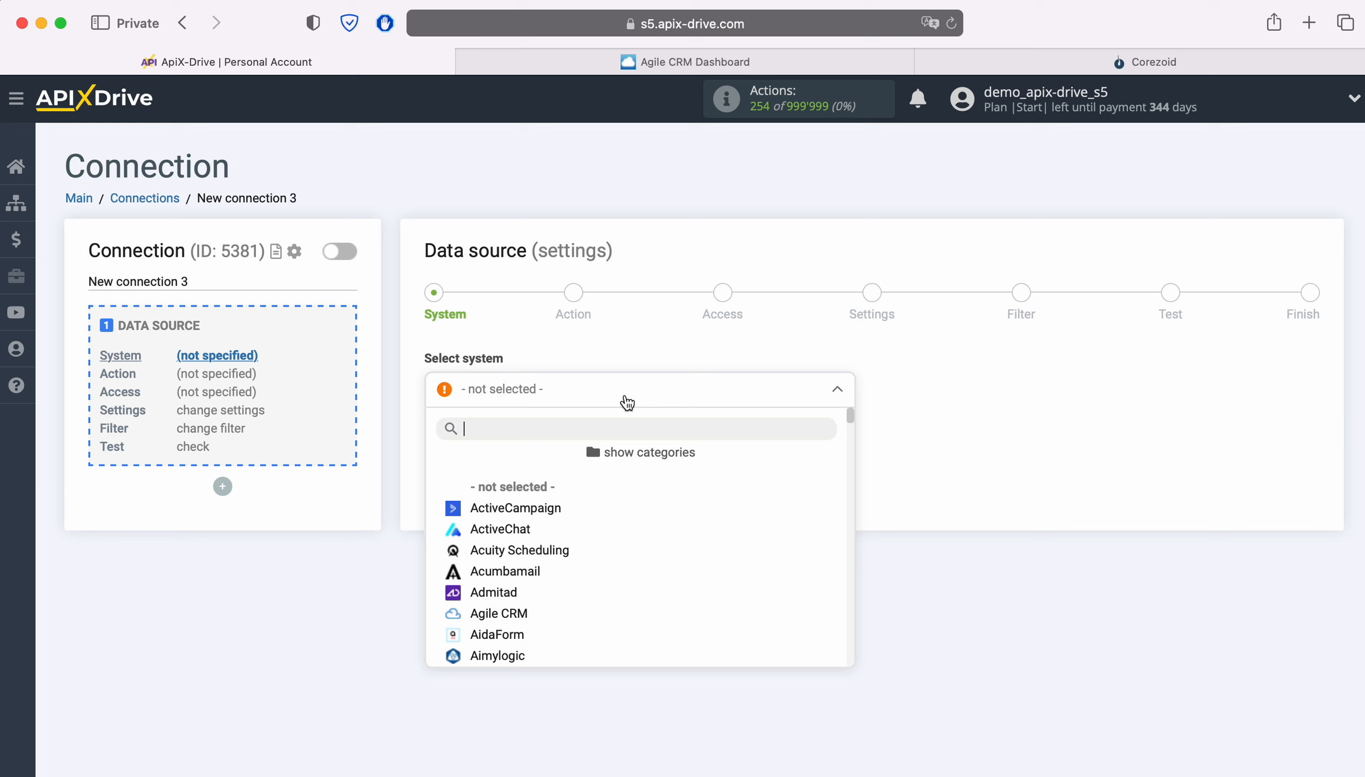
scroll(696, 524, down, 3)
scroll(697, 526, down, 10)
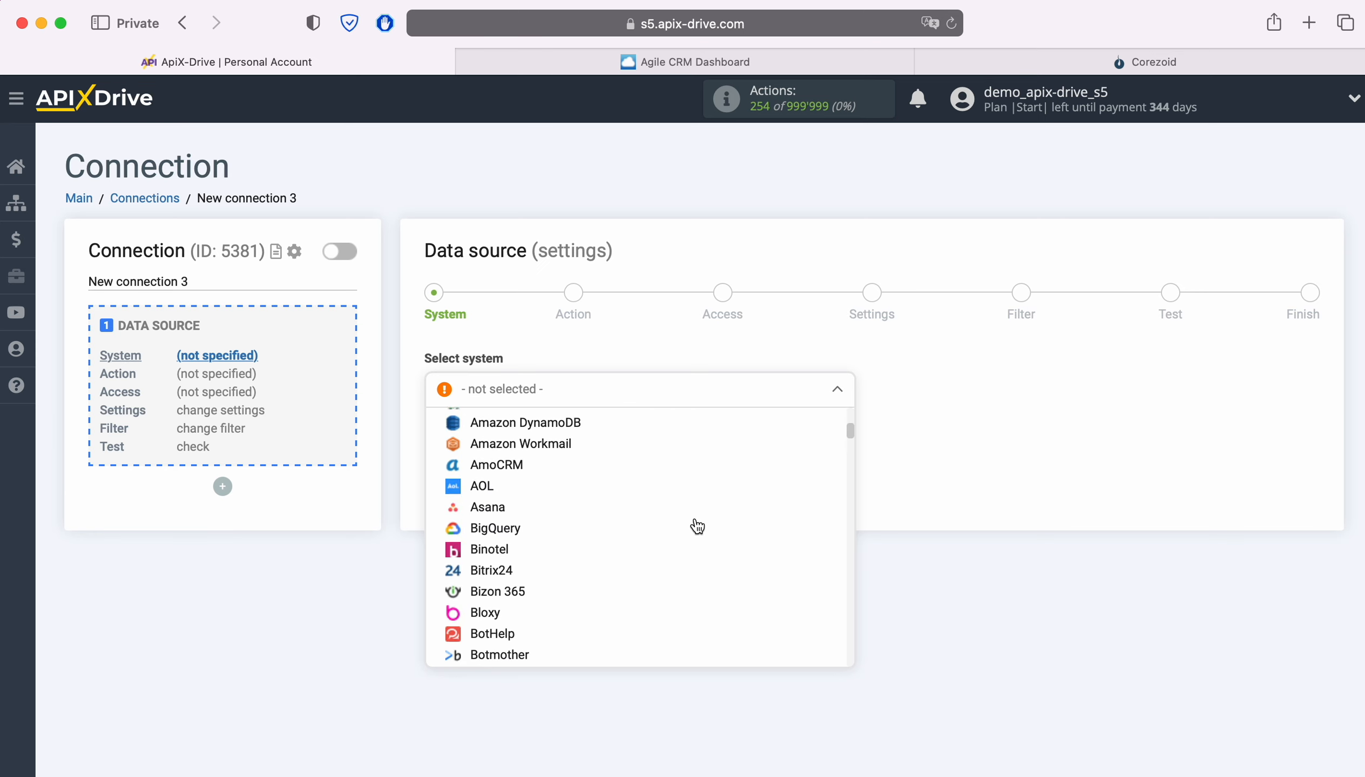
scroll(697, 526, down, 3)
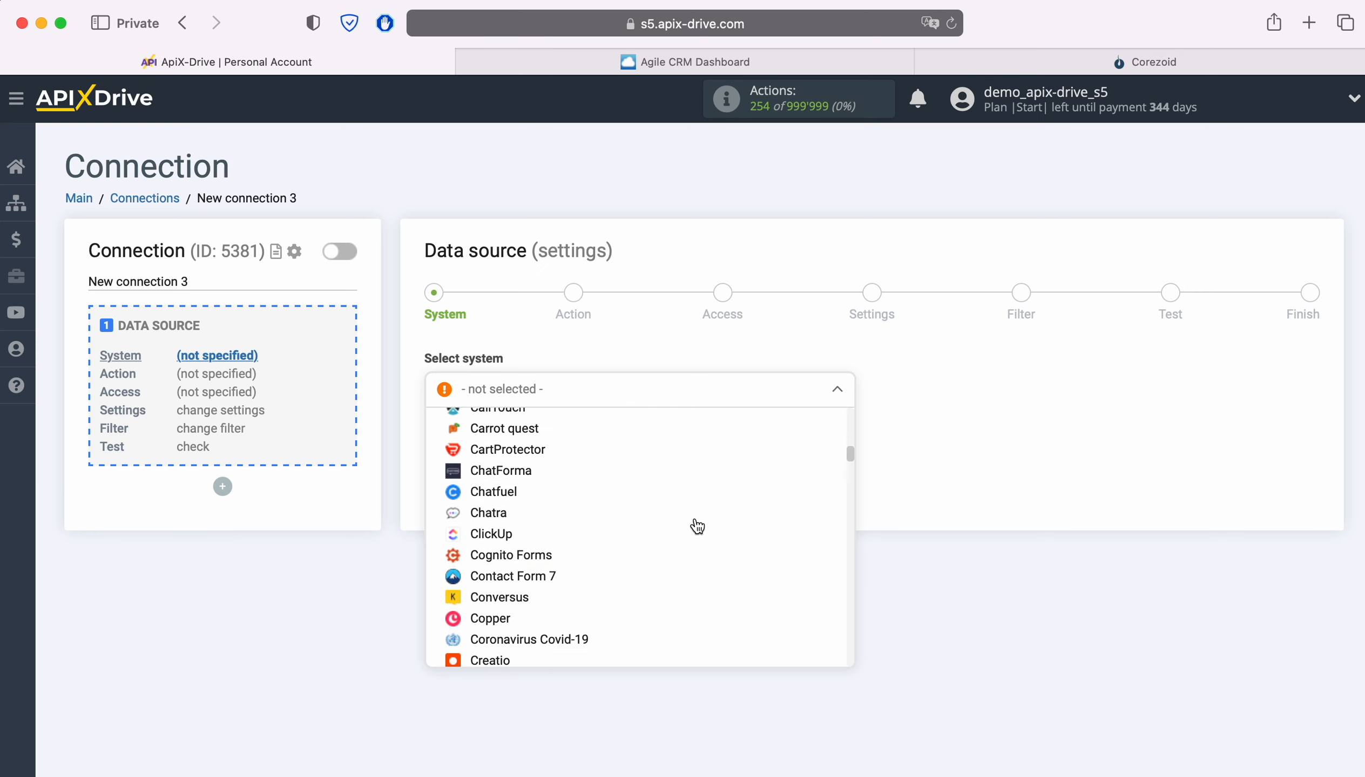
scroll(697, 527, up, 6)
scroll(697, 526, up, 6)
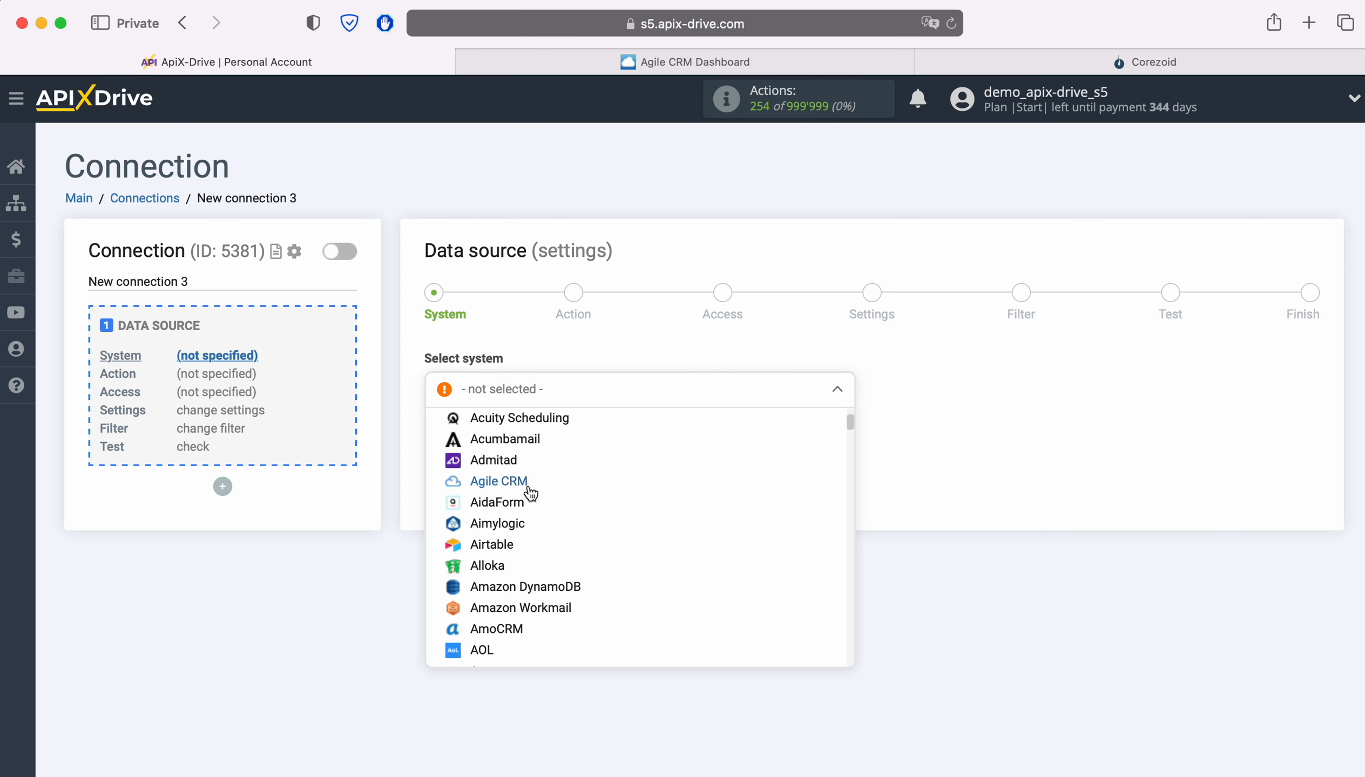
click(528, 480)
click(506, 454)
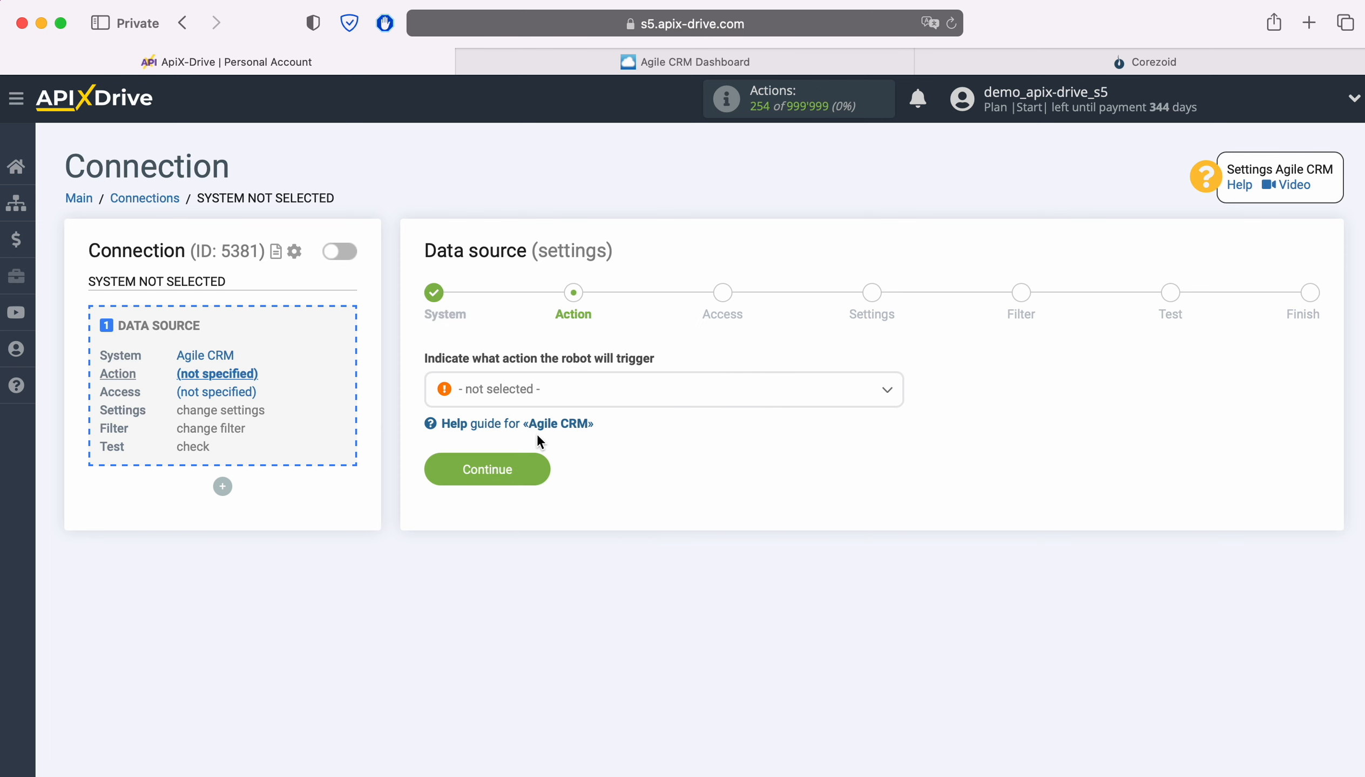
Set the data source action to Get CONTACTS (new) and proceed to the access stage.
click(573, 400)
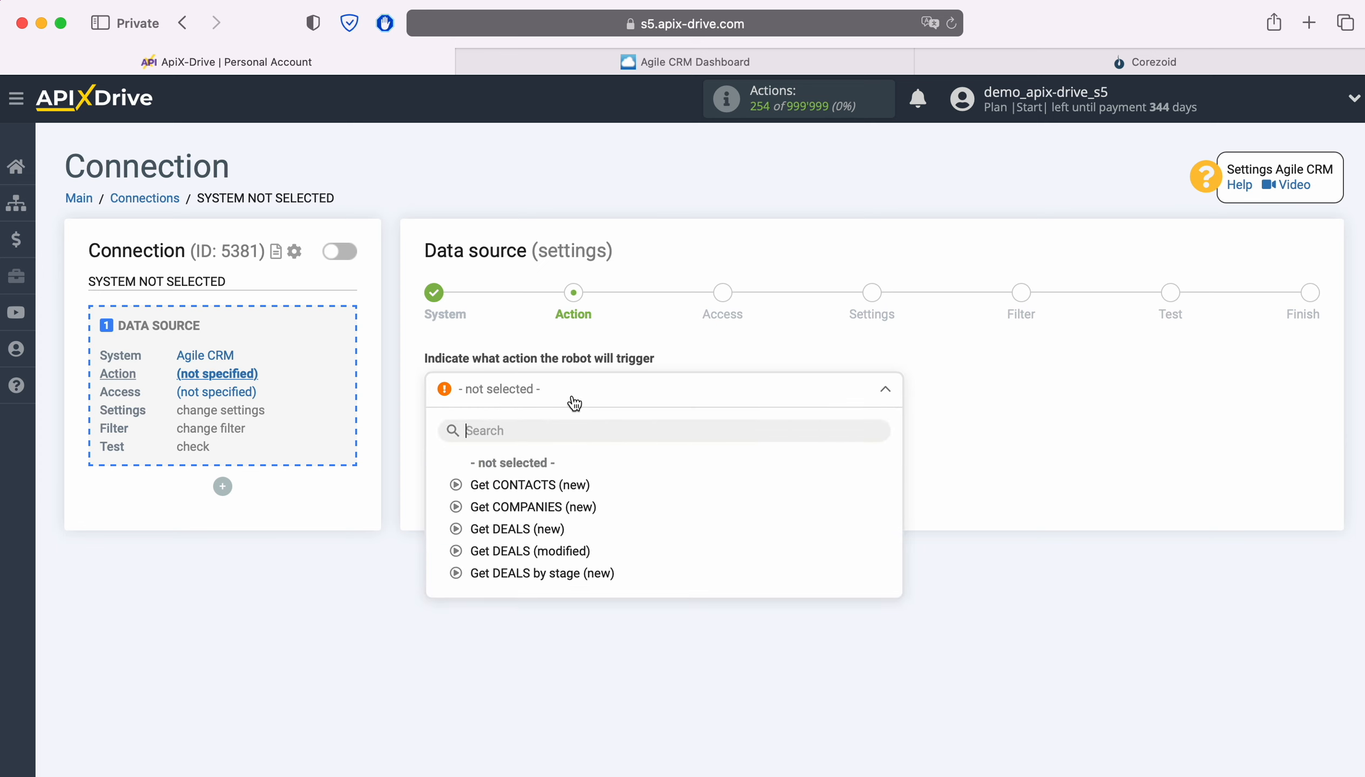
click(563, 486)
click(541, 471)
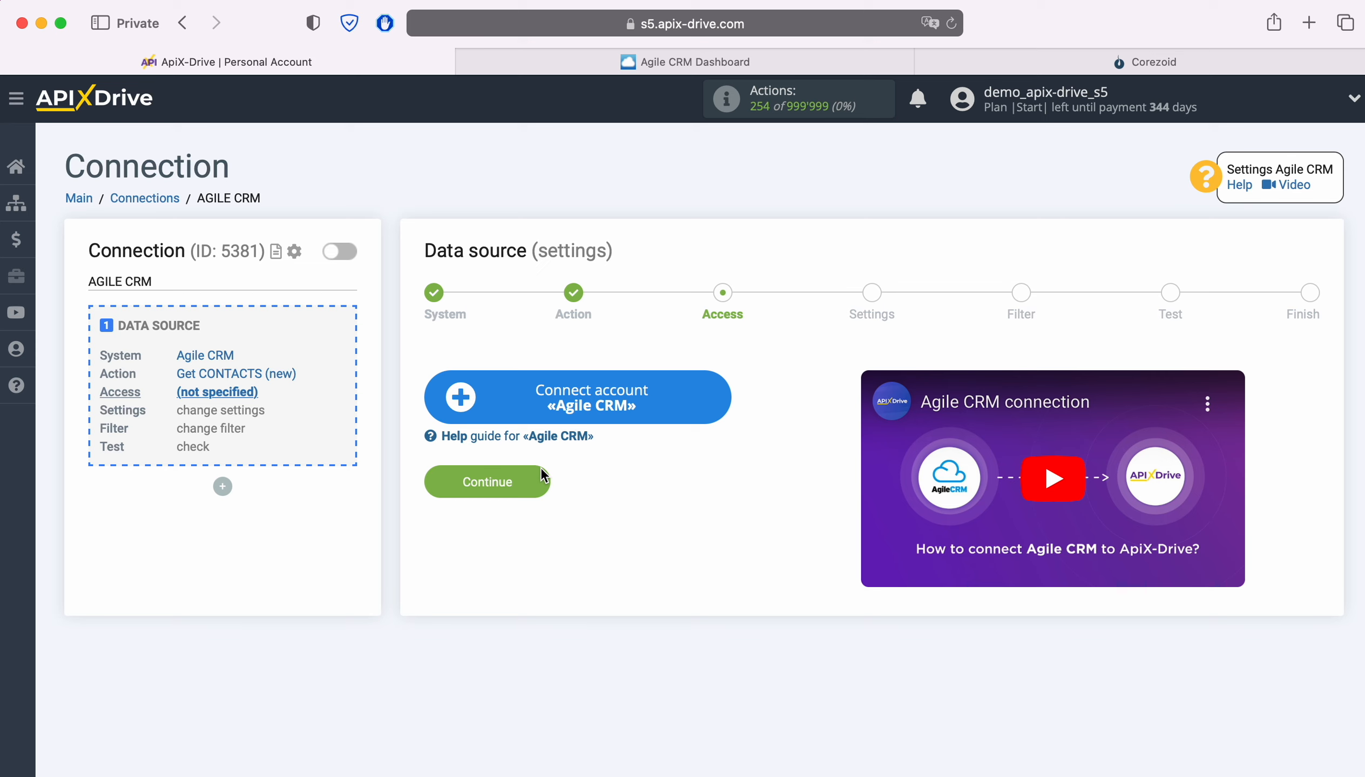
Begin connecting an Agile CRM account, filling in the domain apixdrivecom copied from the Agile CRM web address and the account's login e-mail.
click(721, 391)
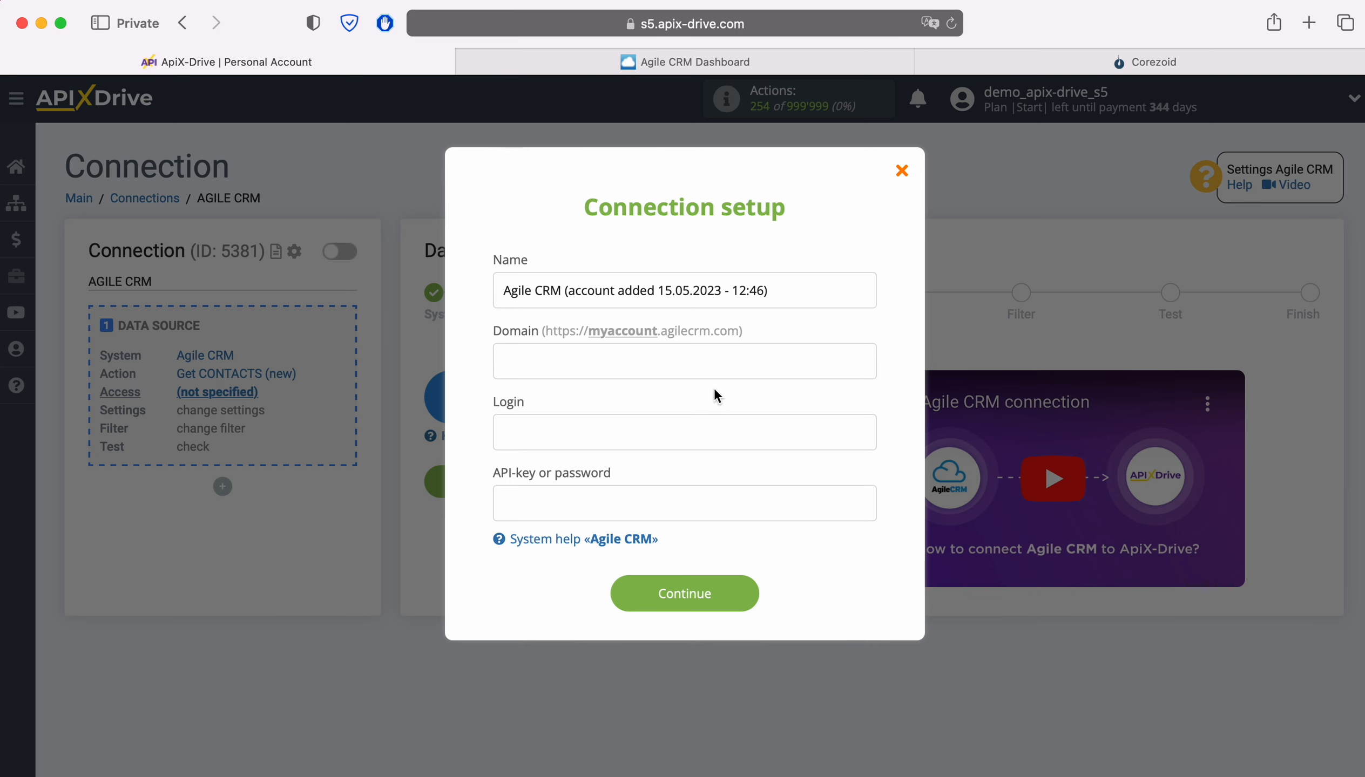
click(631, 62)
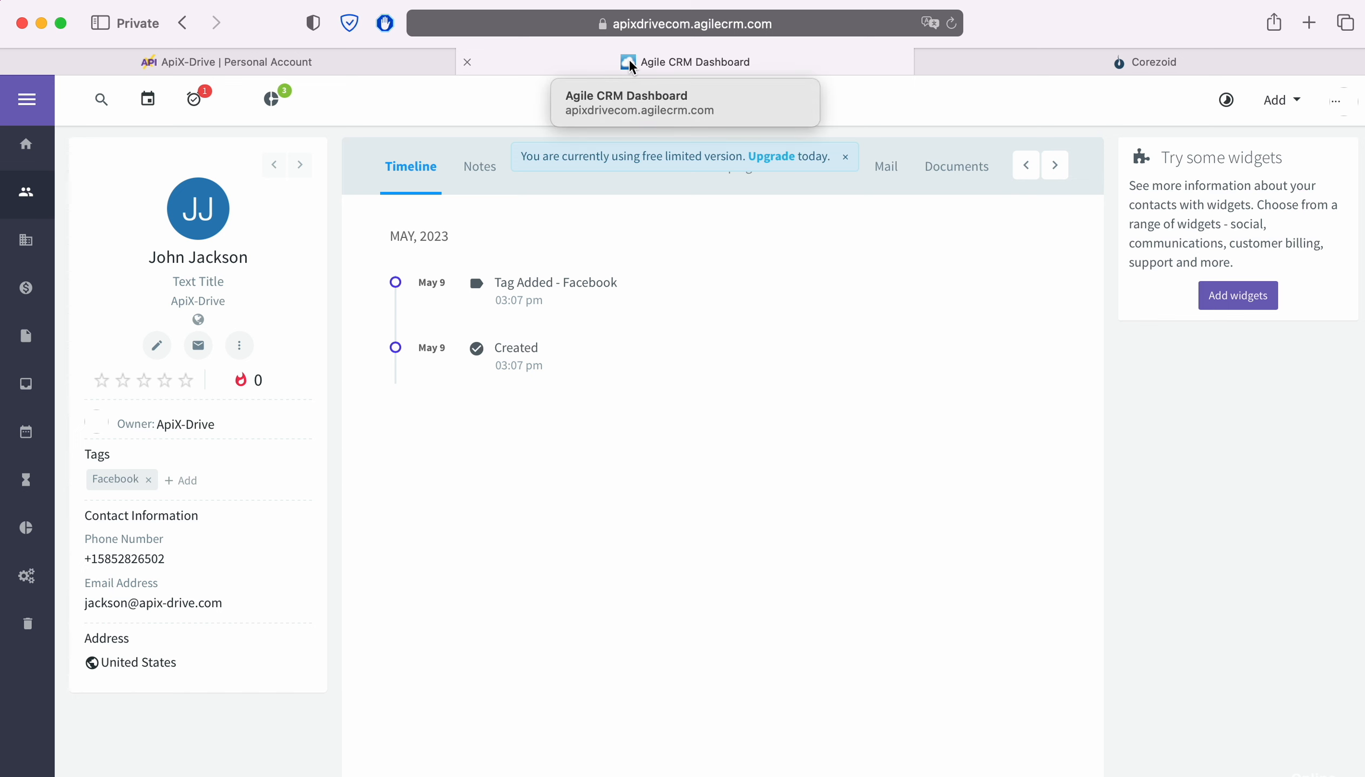
click(854, 23)
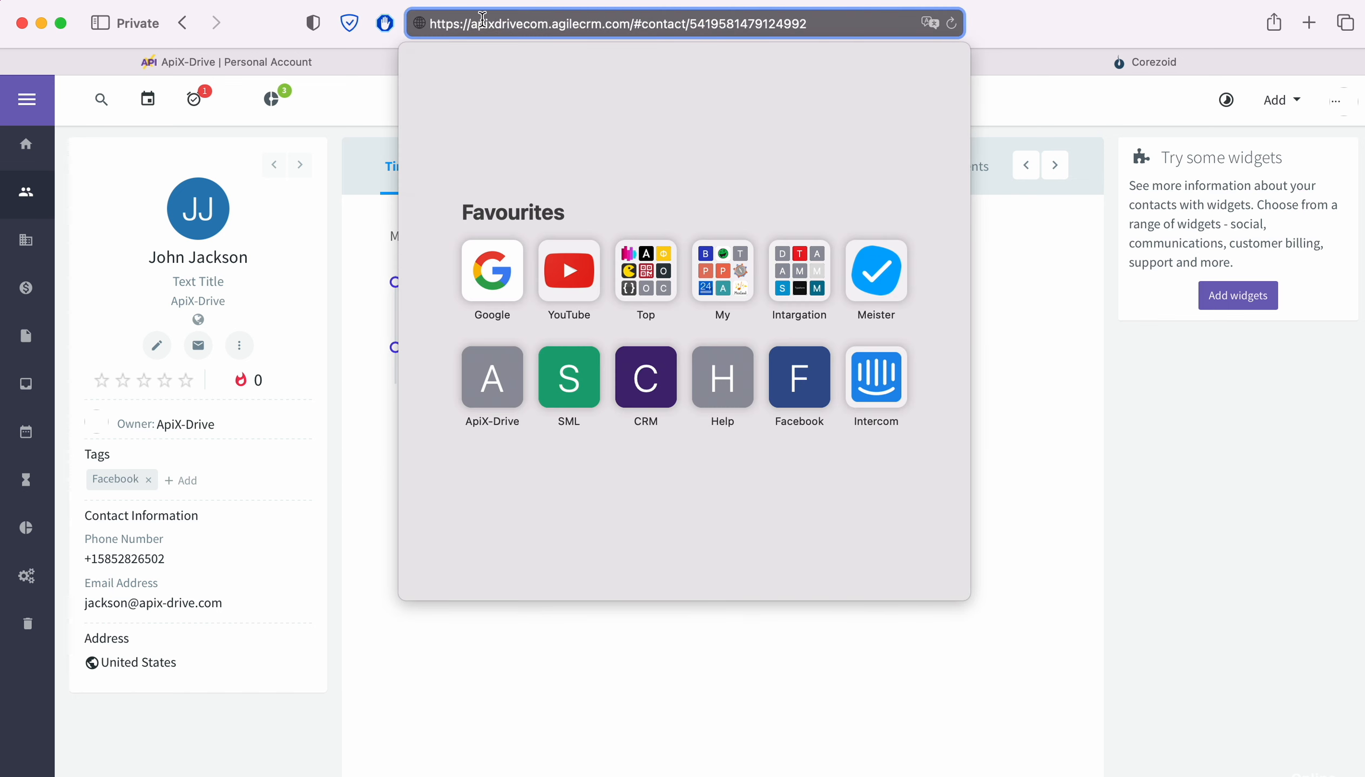
drag(471, 24, 539, 24)
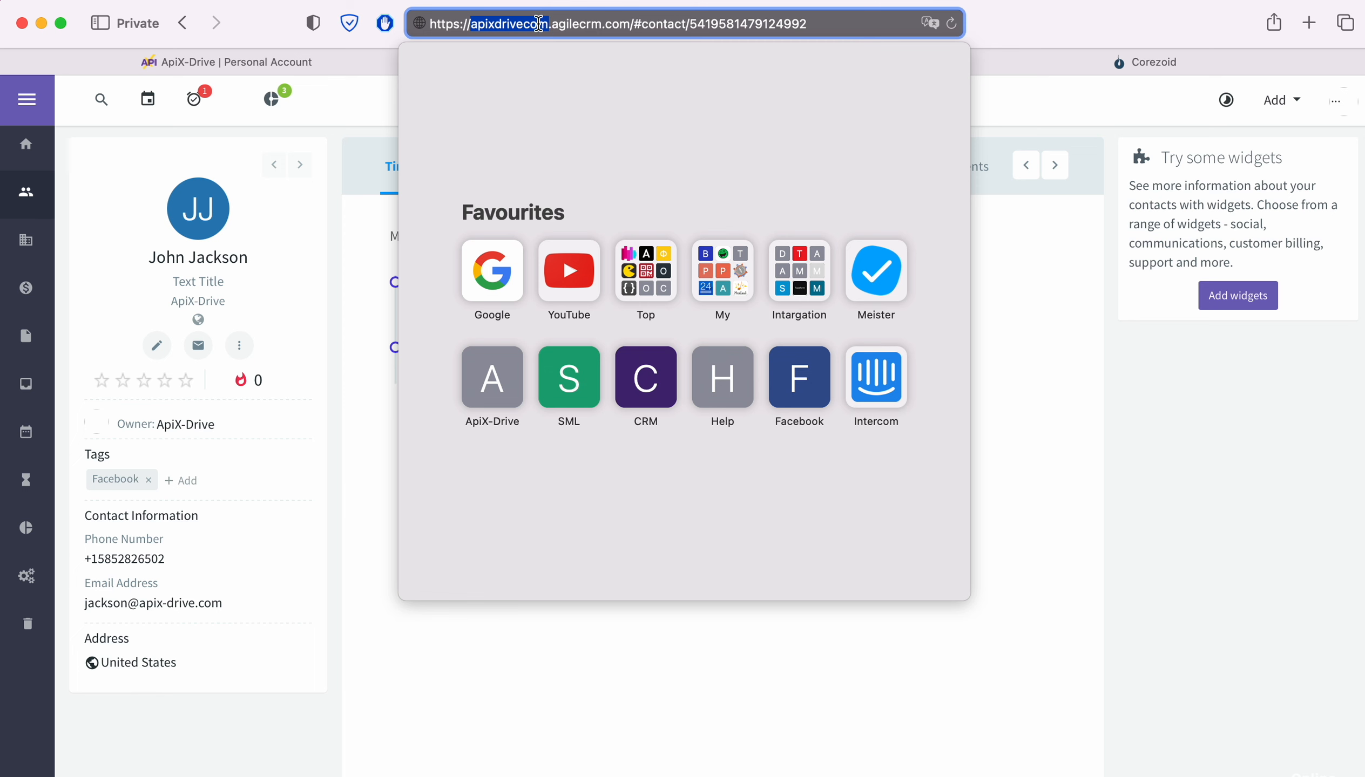
right_click(539, 23)
click(567, 54)
click(225, 61)
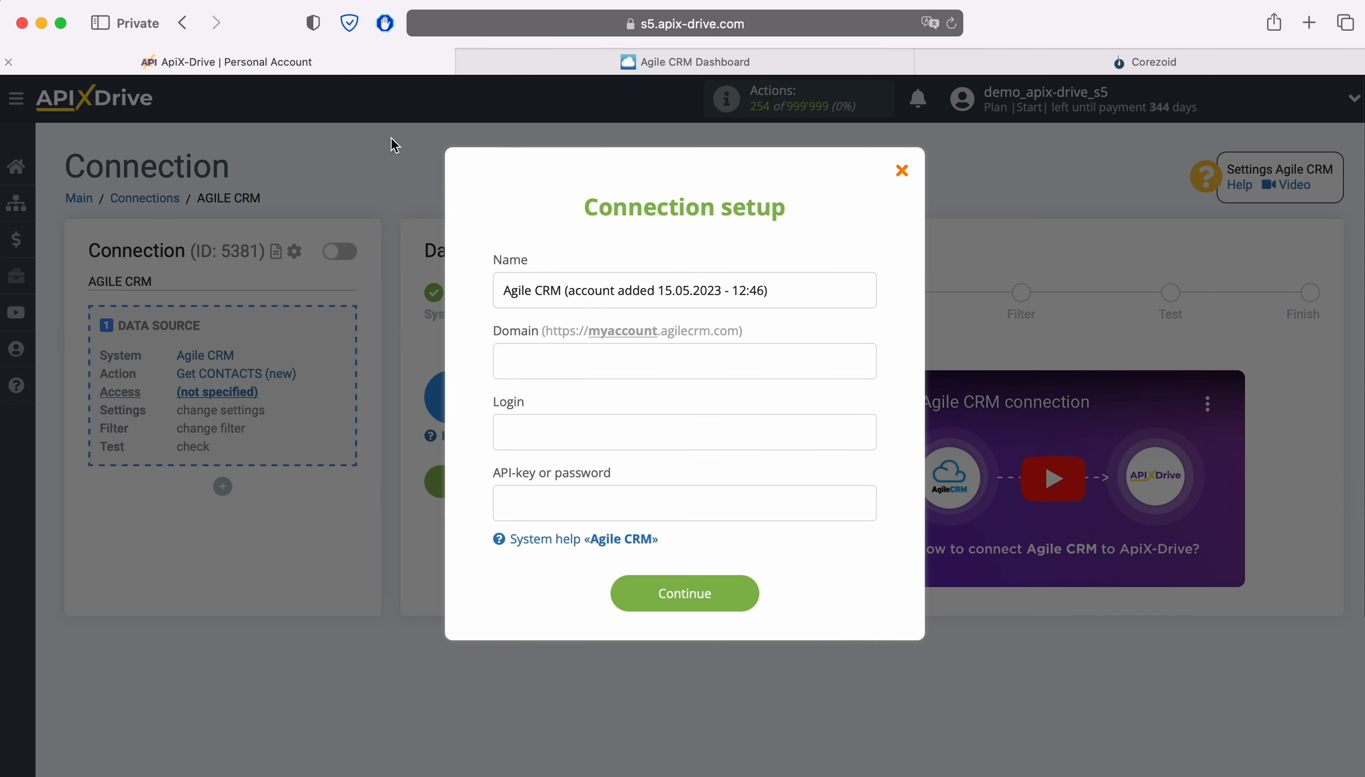
right_click(500, 360)
click(573, 418)
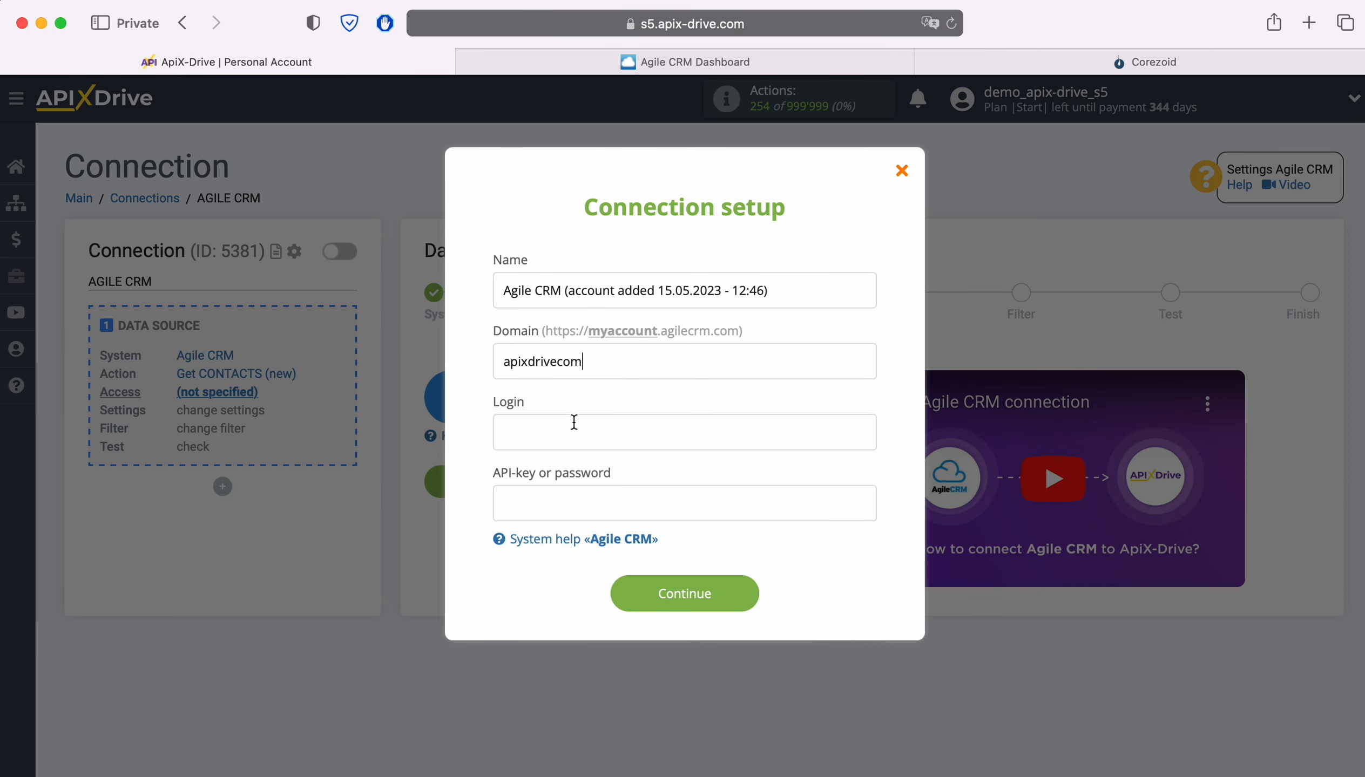
right_click(574, 422)
click(606, 480)
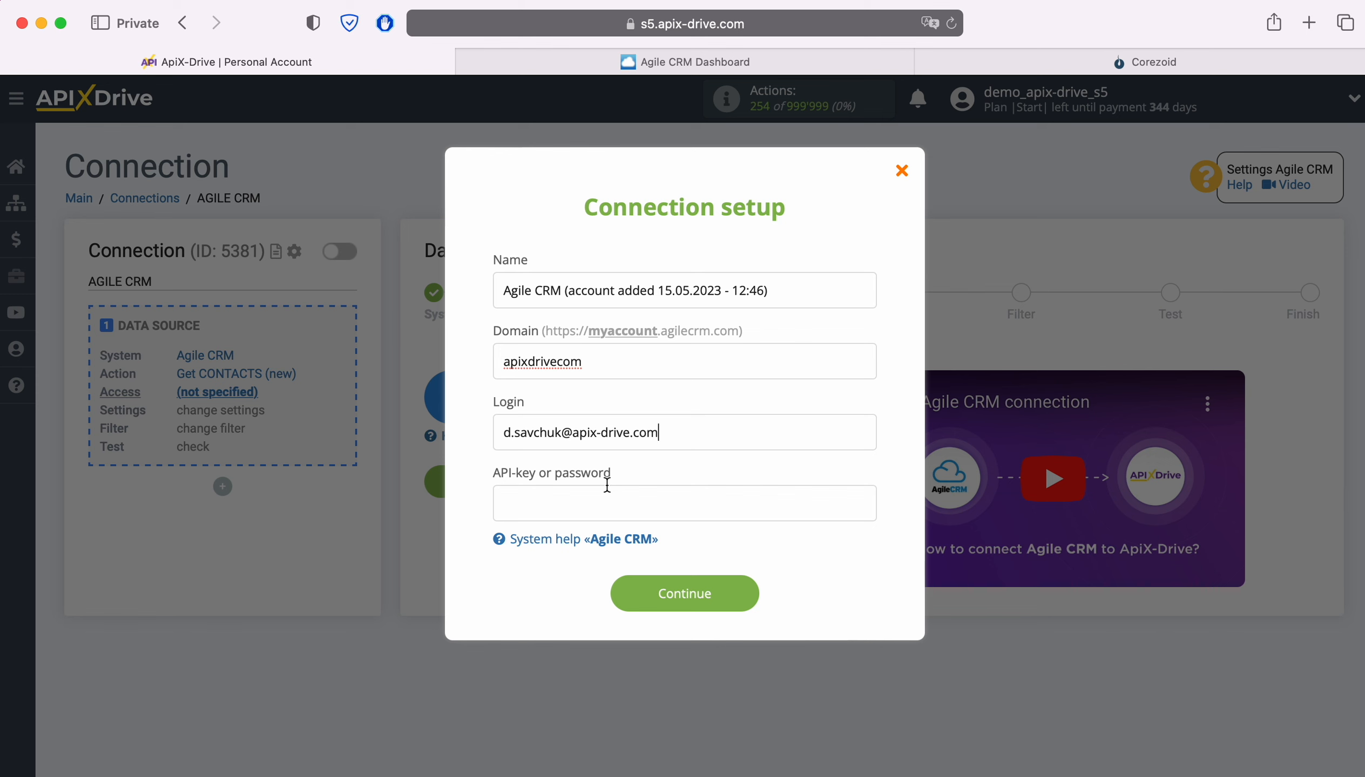
Switch to Agile CRM and copy the REST API key from the Developers & API section of Admin Settings.
click(627, 69)
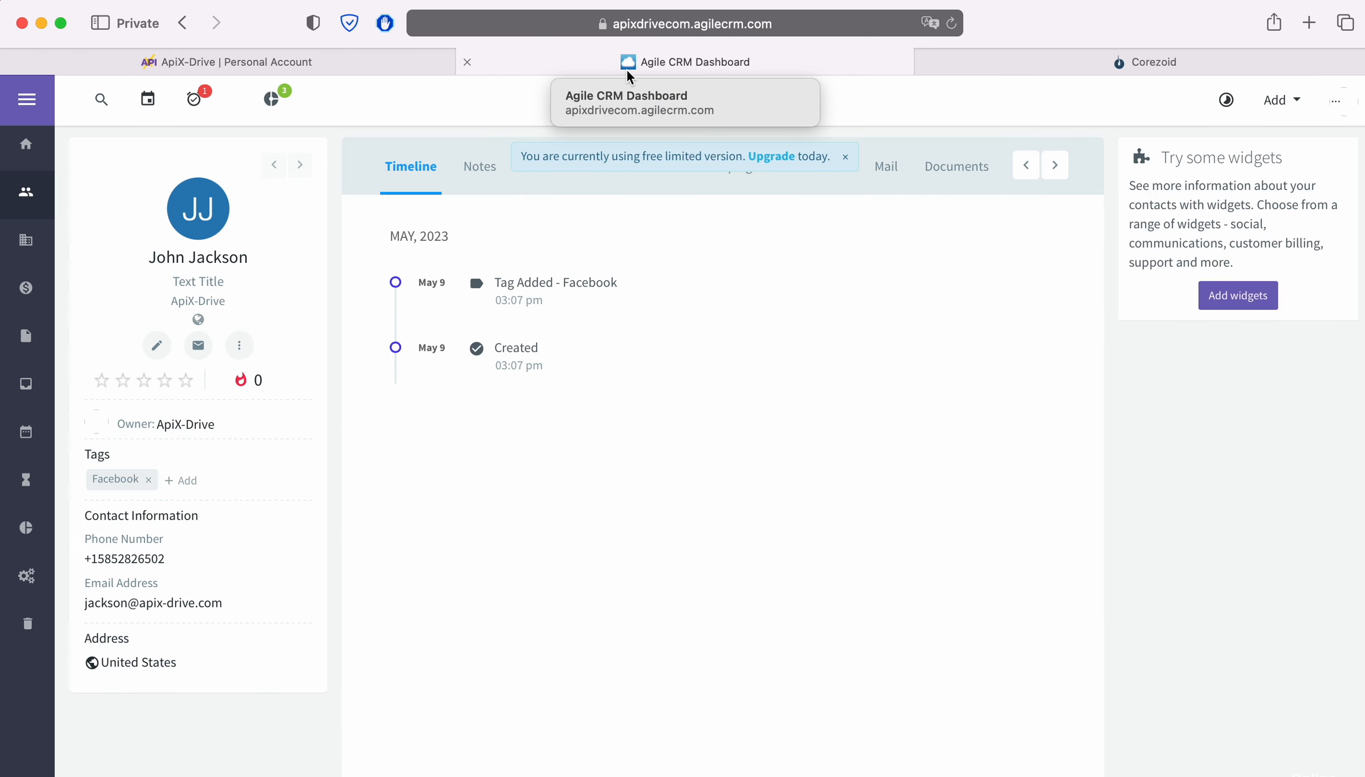
click(1337, 108)
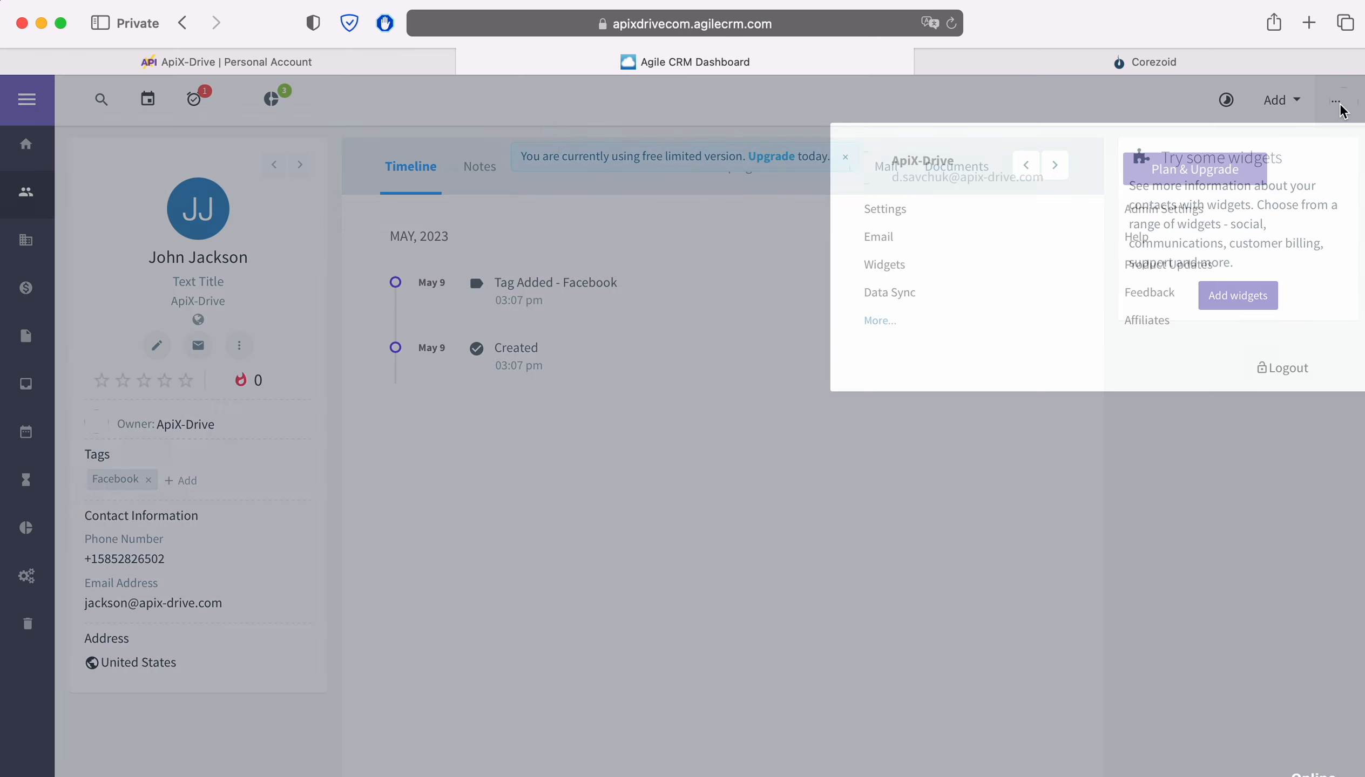
click(1189, 215)
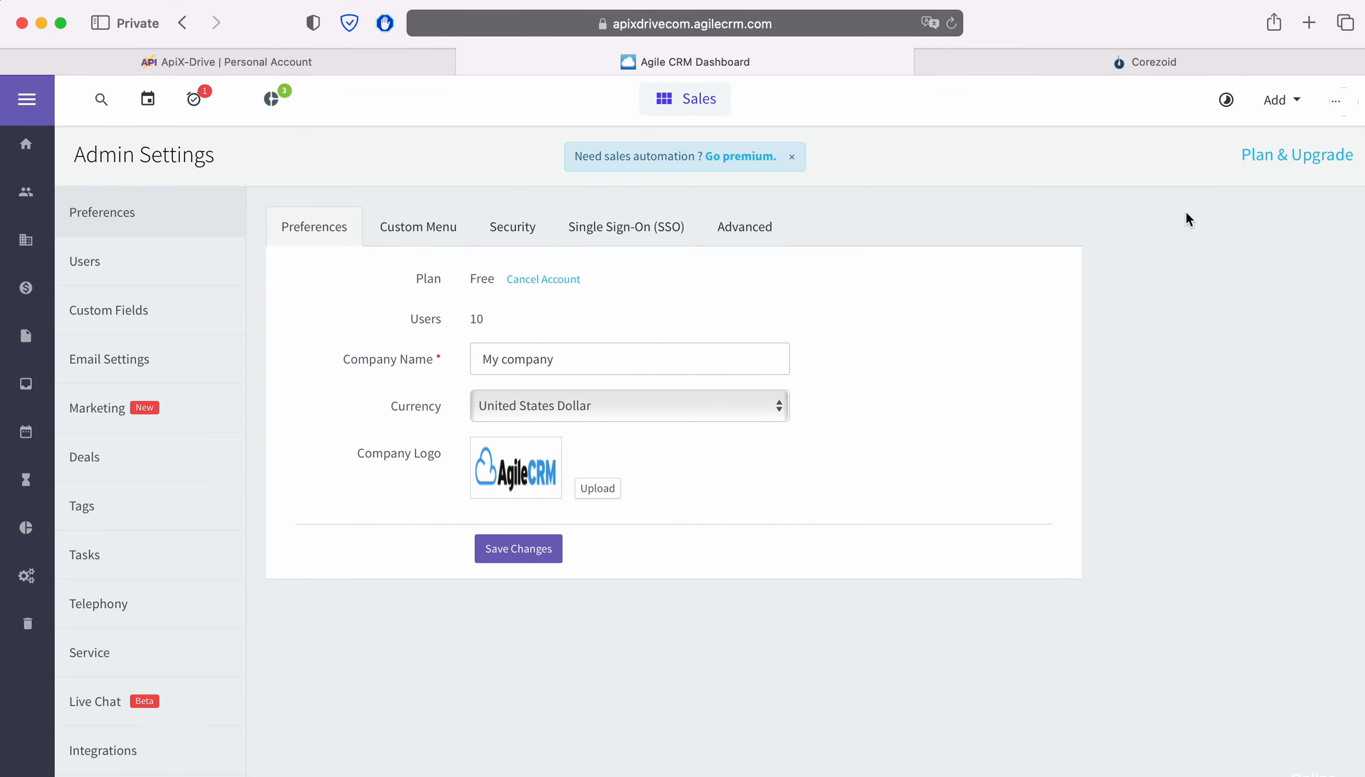
scroll(179, 603, down, 3)
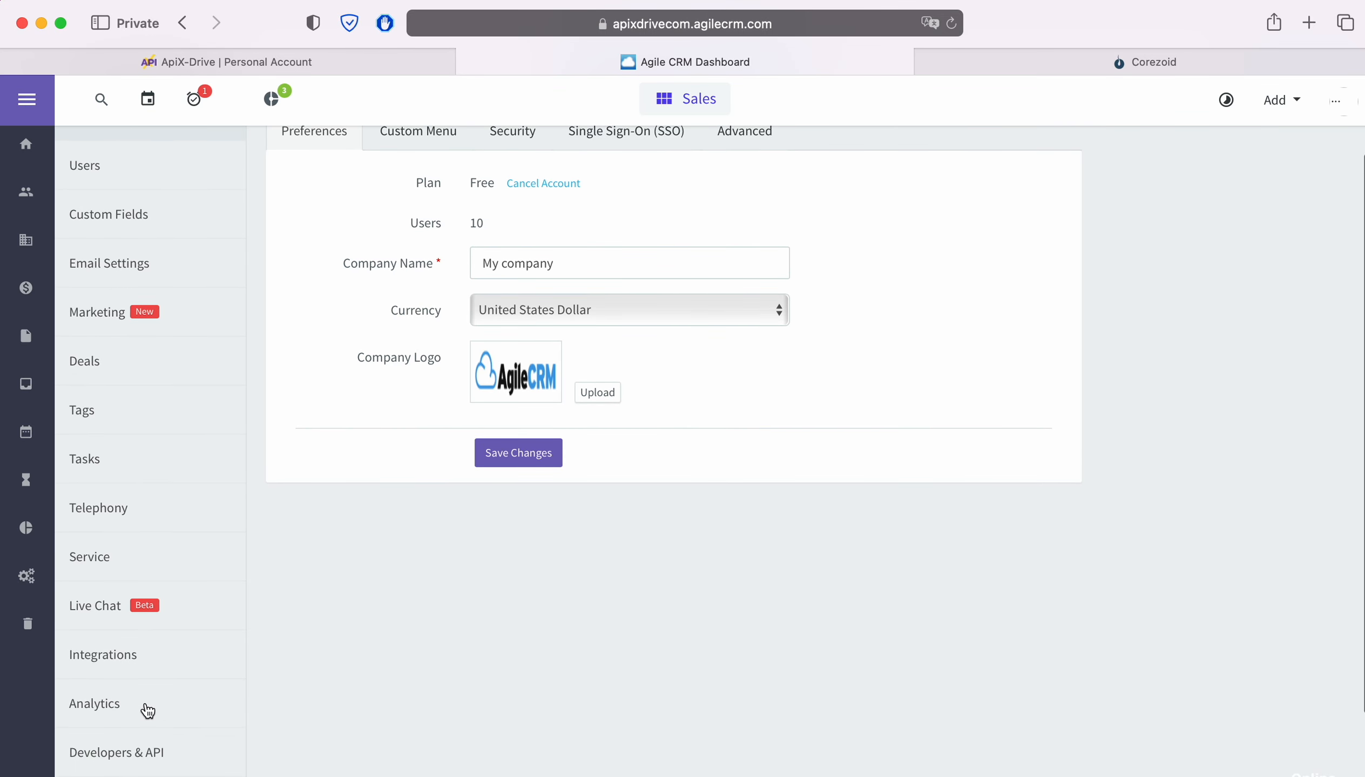
click(122, 754)
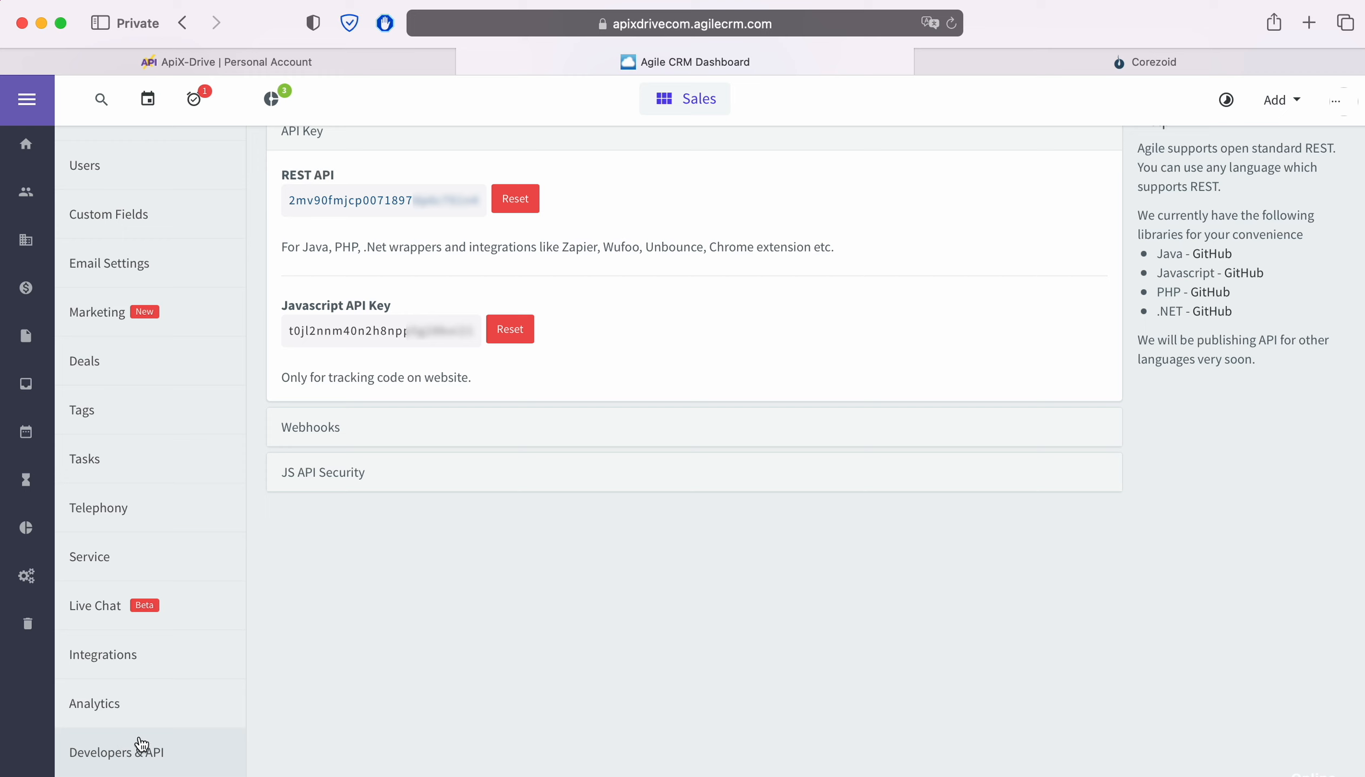
drag(289, 200, 475, 201)
right_click(469, 201)
click(515, 282)
Return to ApiX-Drive, paste the copied API key into the connection setup and save the Agile CRM account.
click(366, 72)
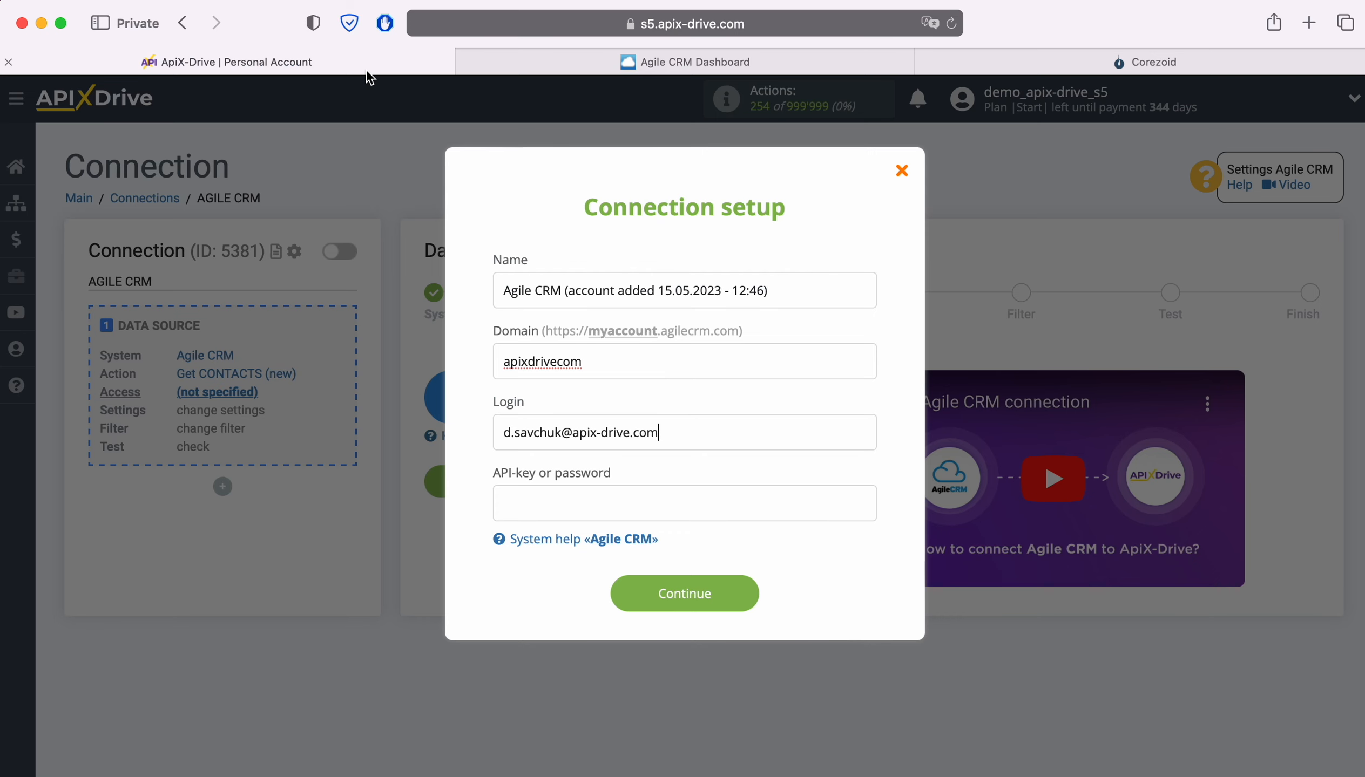
right_click(549, 504)
click(580, 565)
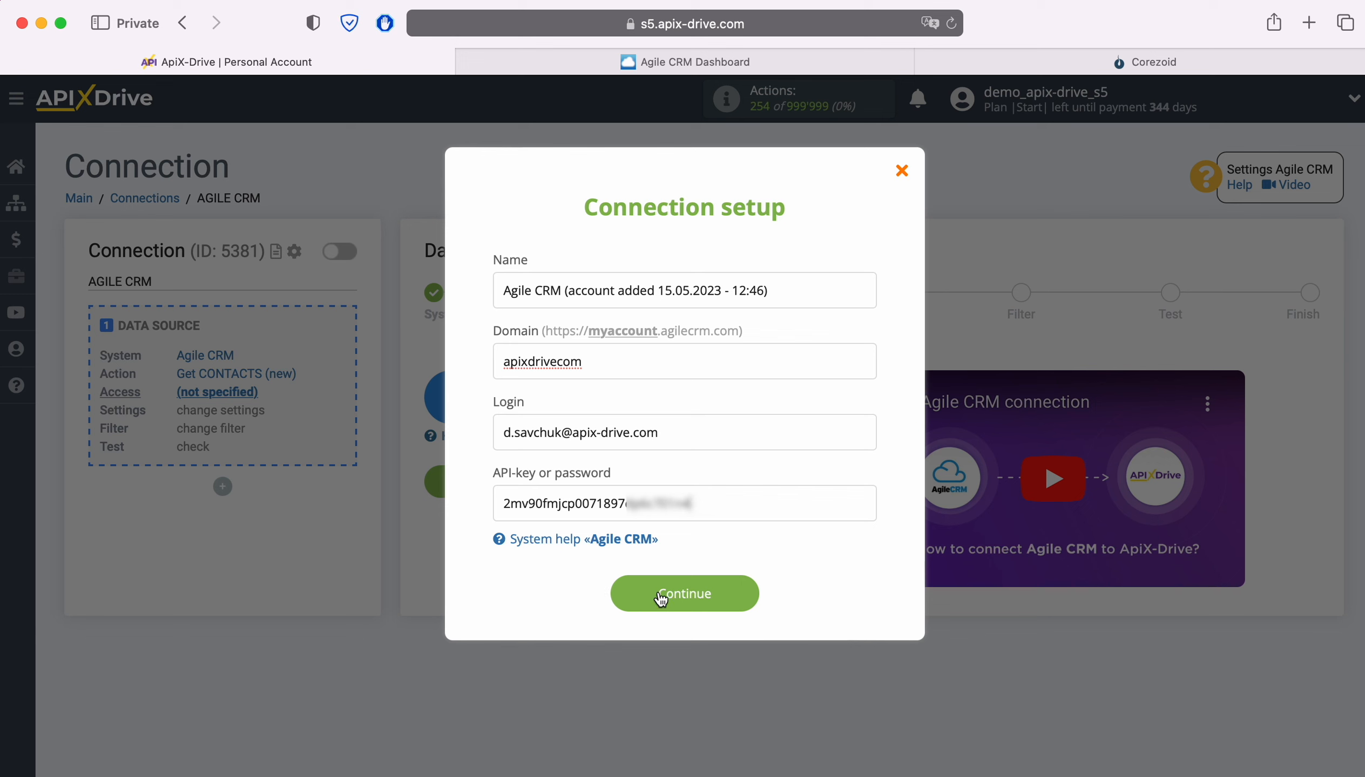
click(731, 593)
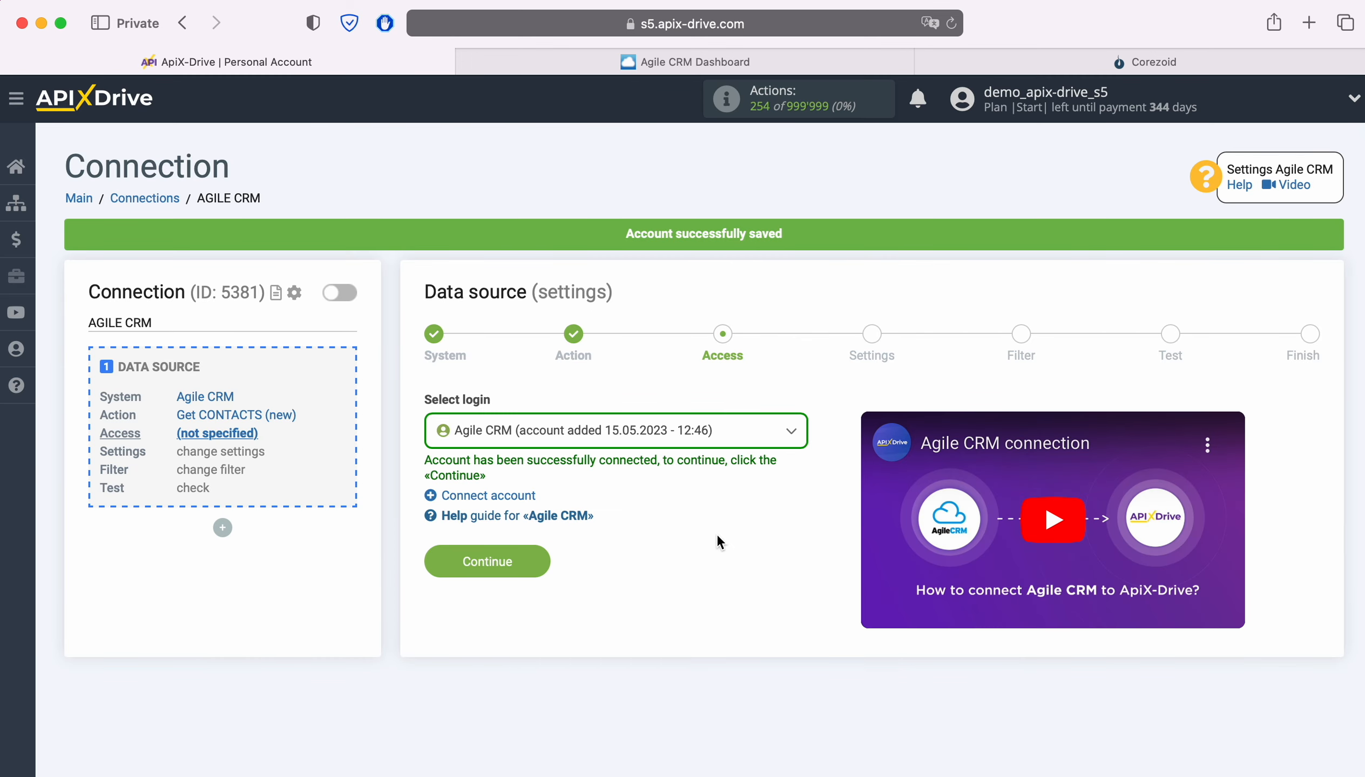
Select the login Agile CRM (account added 15.05.2023 - 12:46) for the data source and continue.
click(711, 446)
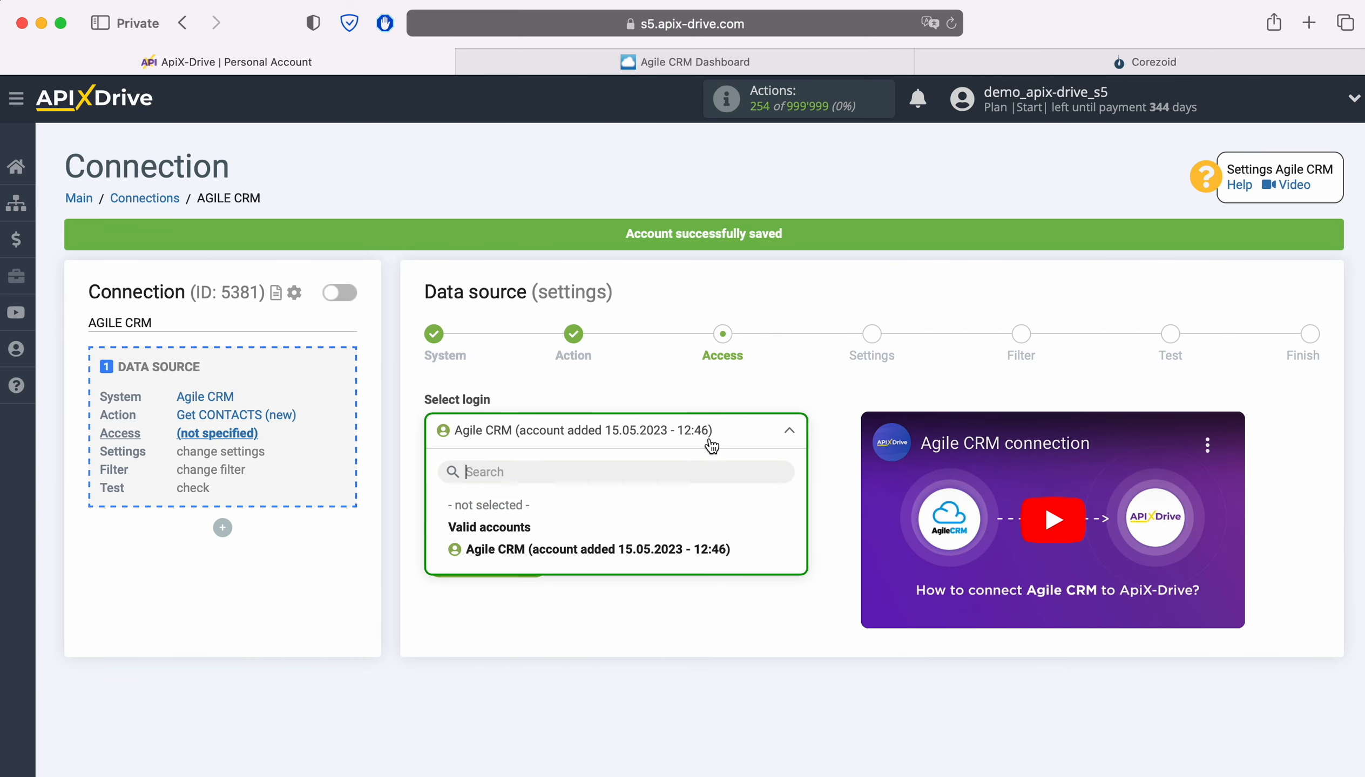
click(654, 548)
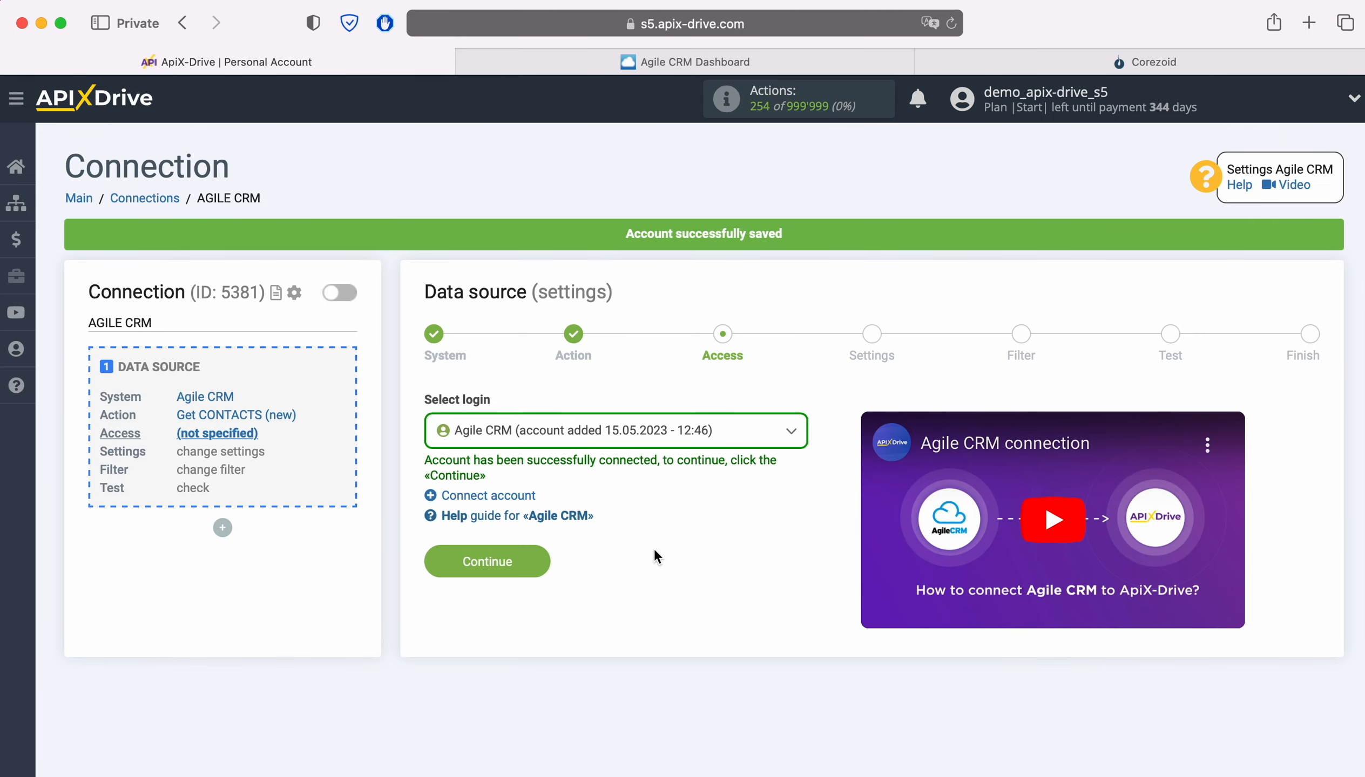
click(532, 562)
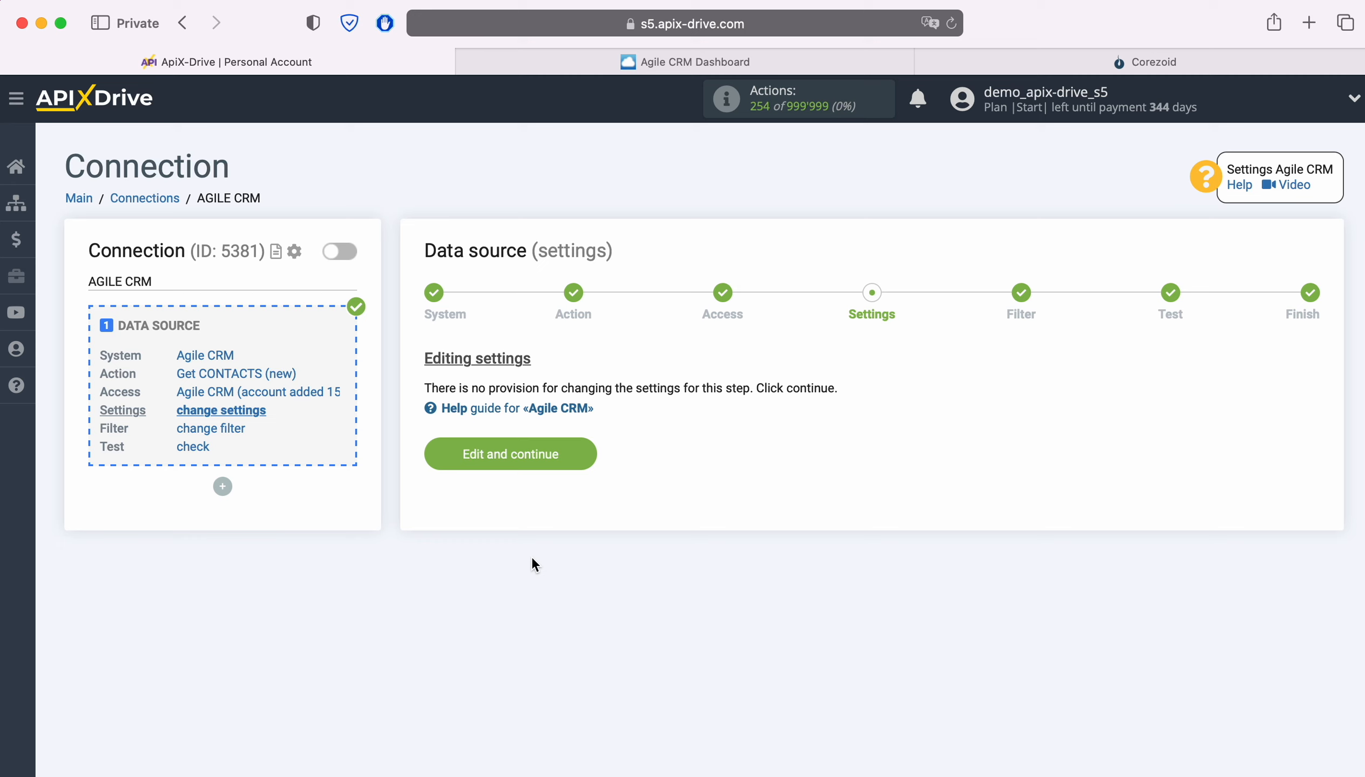
Complete the data source without extra settings or filter conditions, reviewing the contact test data before continuing to the finish.
click(581, 457)
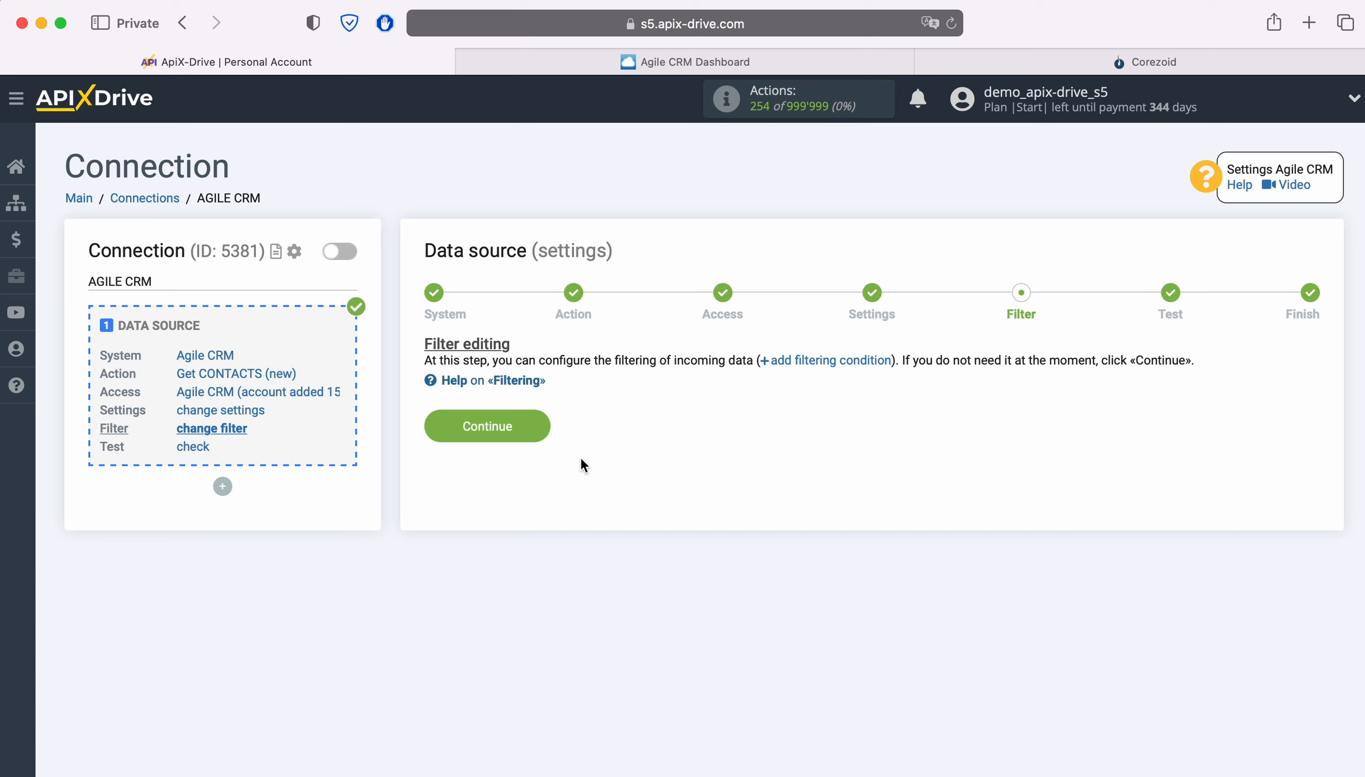
click(532, 426)
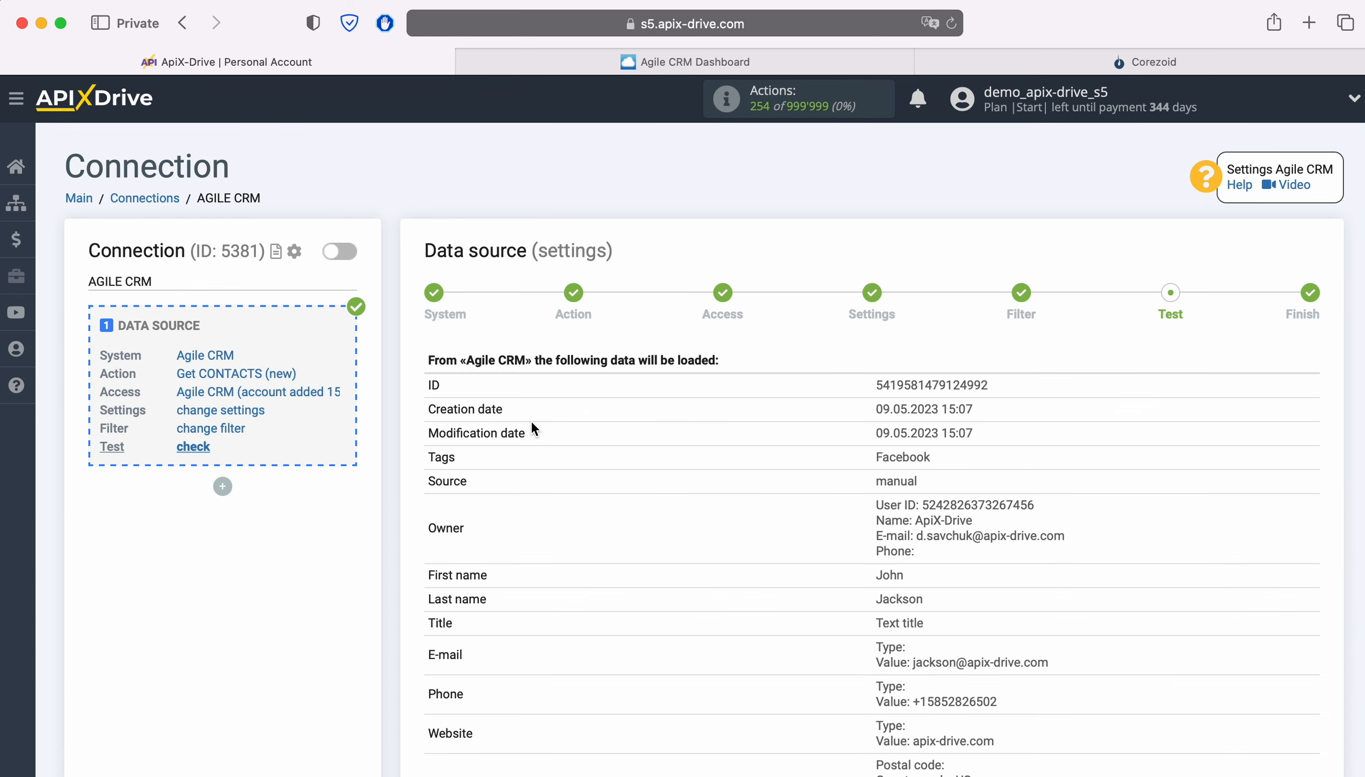
scroll(531, 420, down, 5)
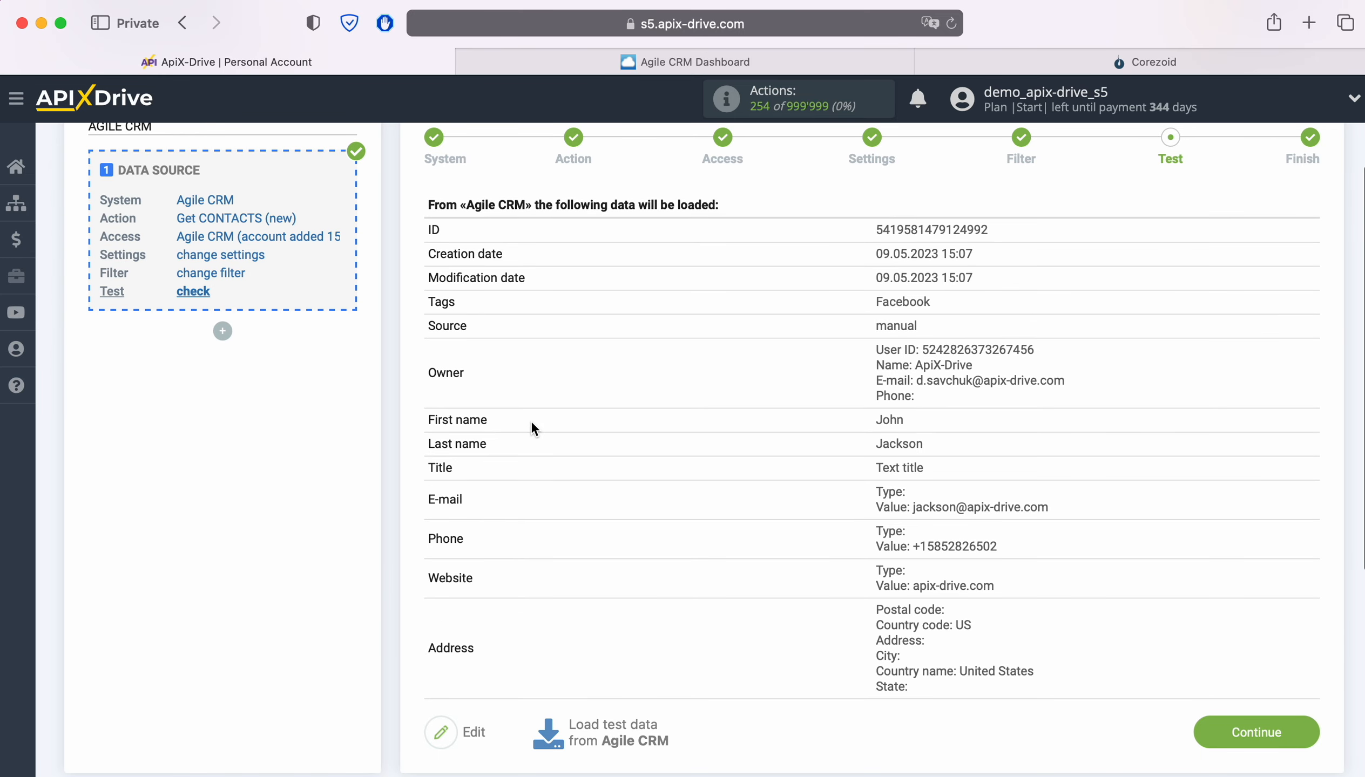
click(1302, 732)
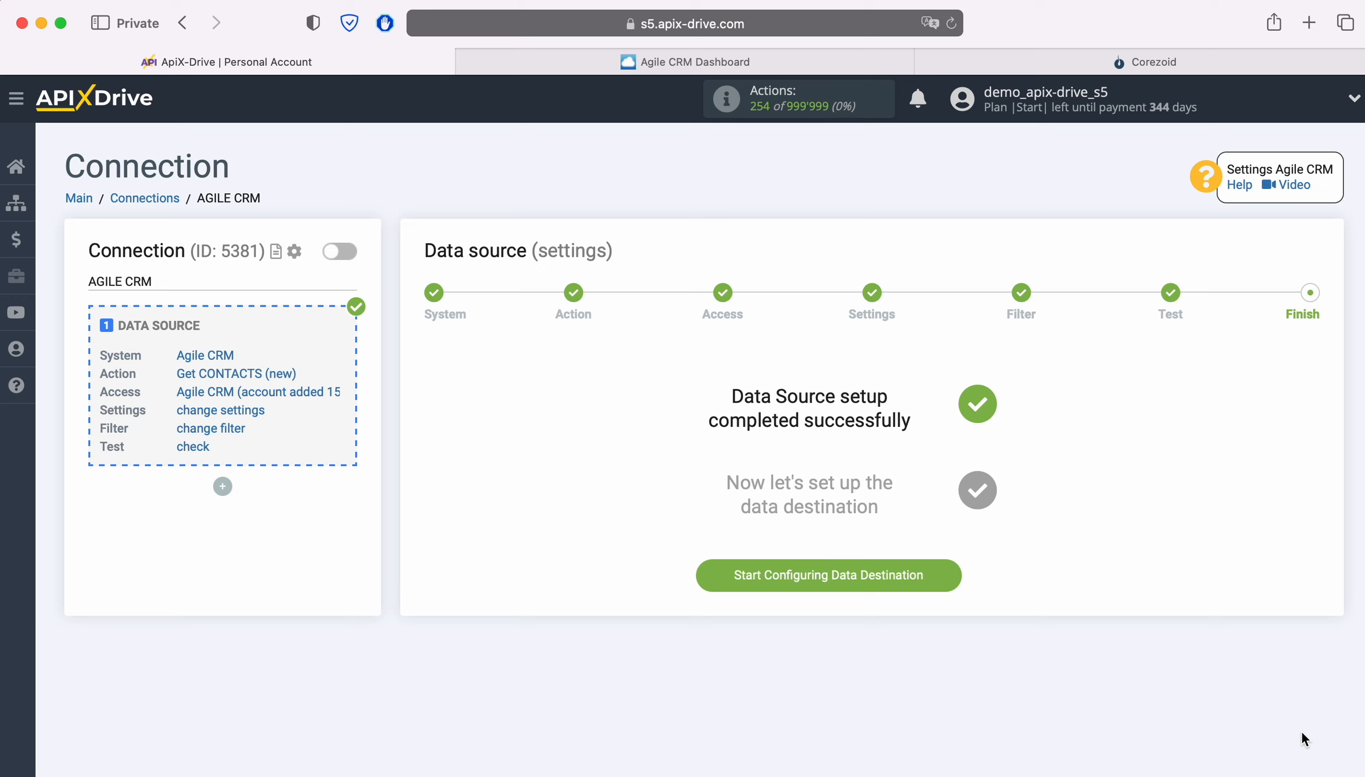
Start configuring the data destination and choose Corezoid as its system.
click(957, 578)
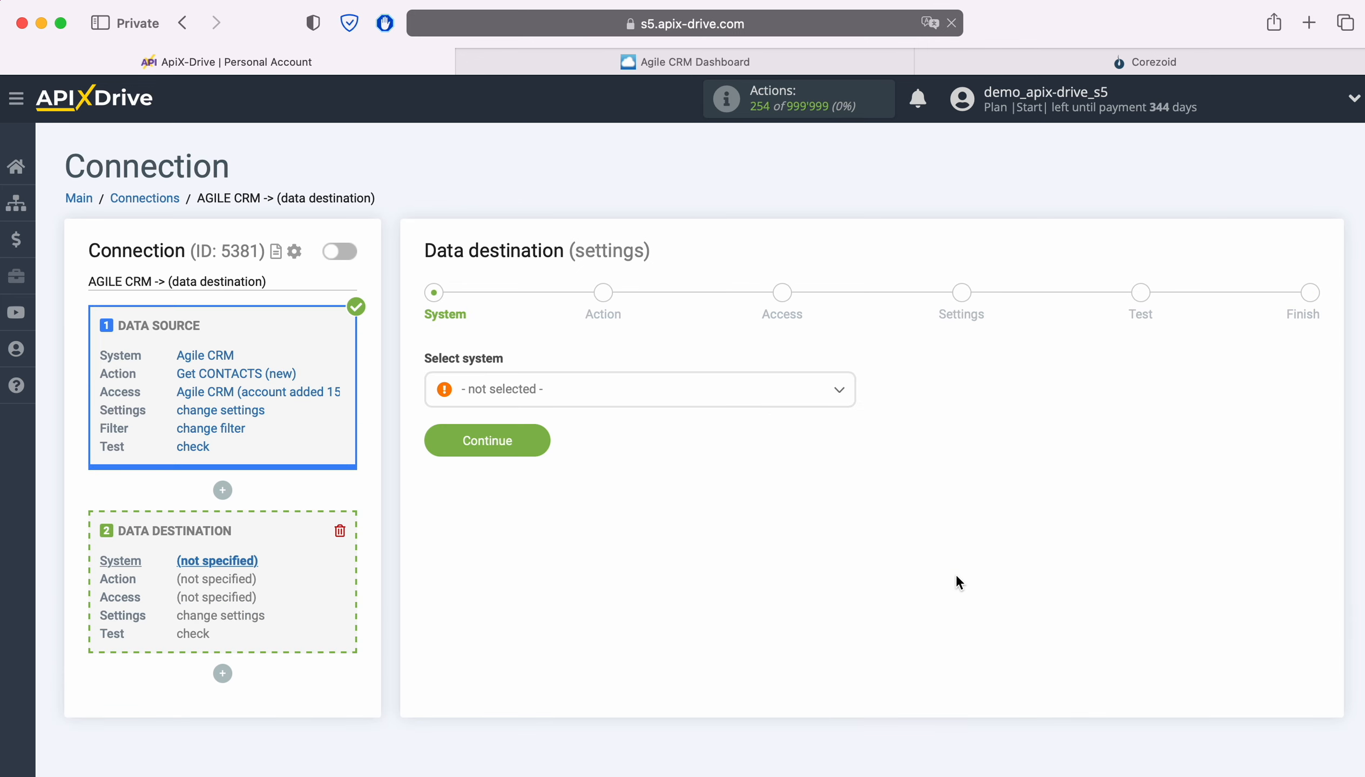
click(655, 395)
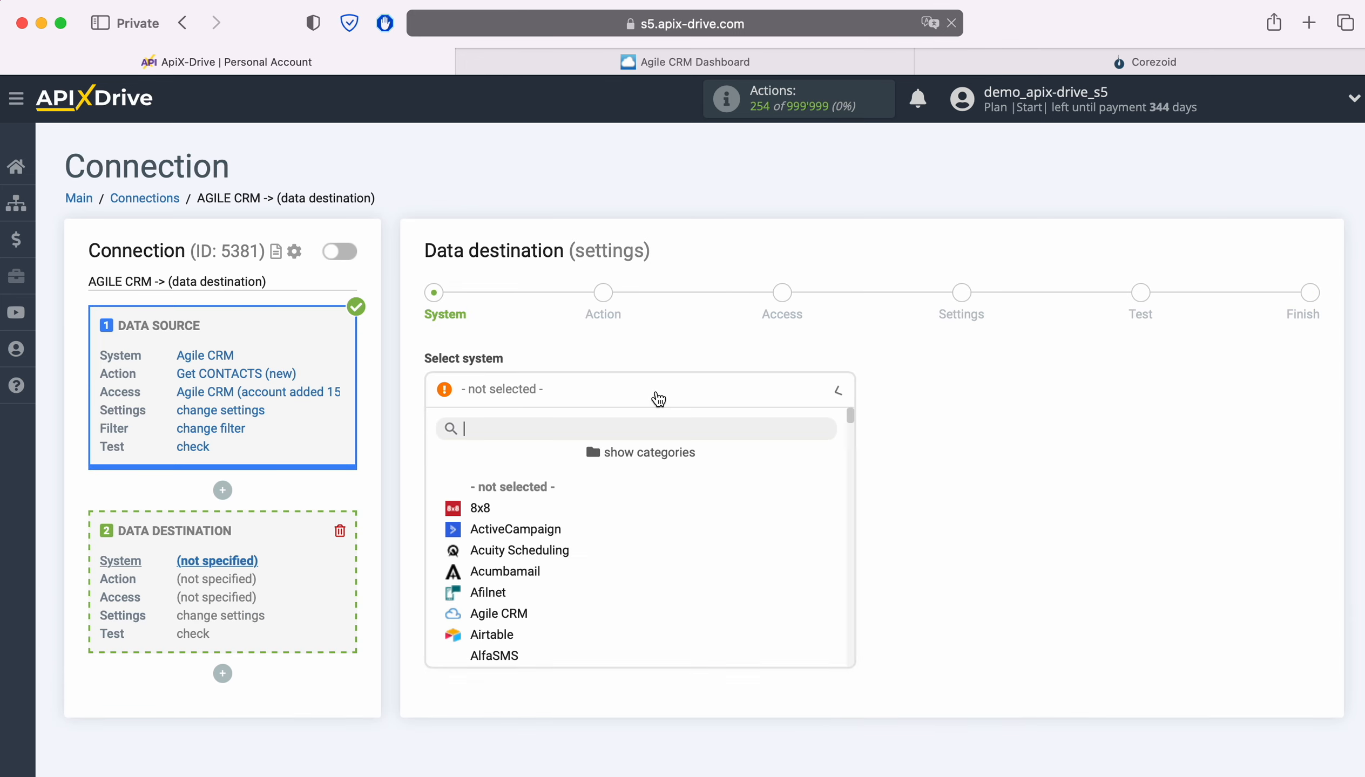
scroll(749, 530, down, 5)
scroll(751, 532, down, 10)
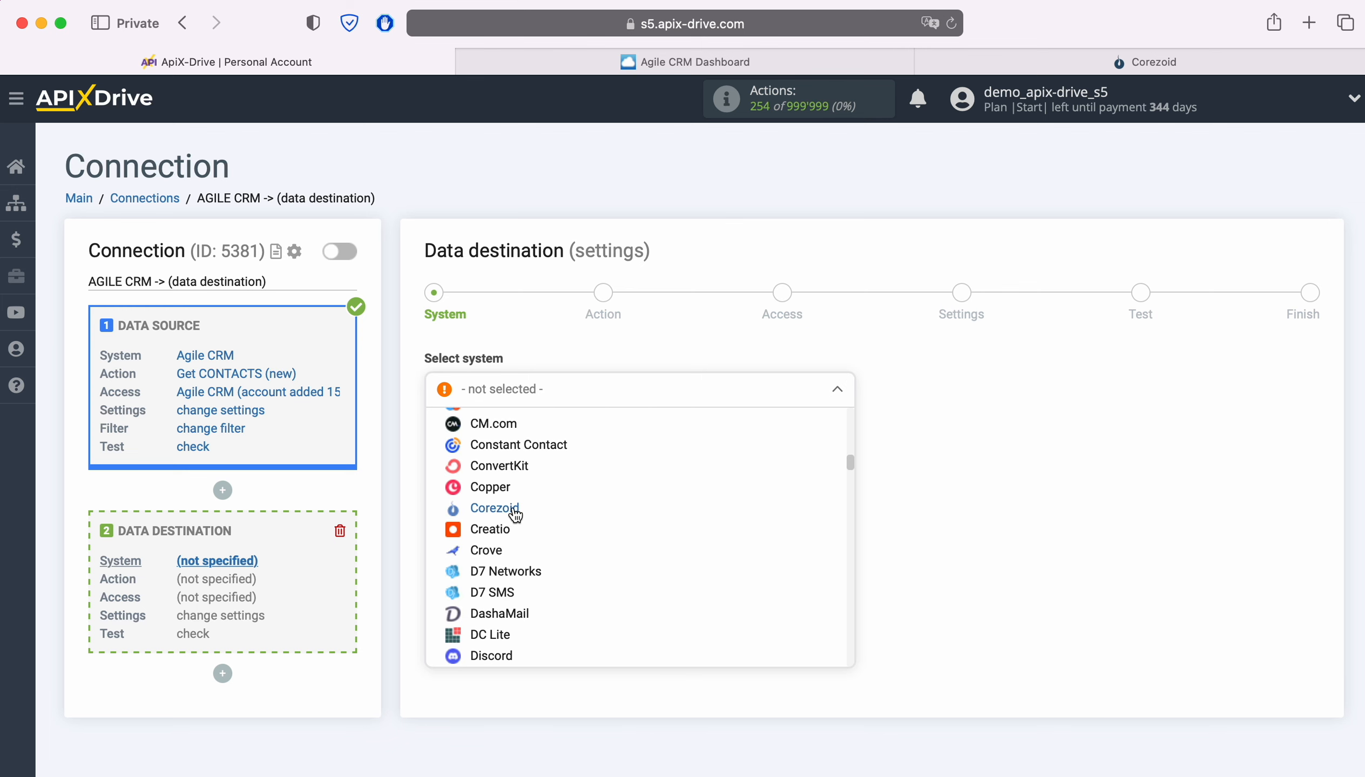
click(512, 513)
click(540, 441)
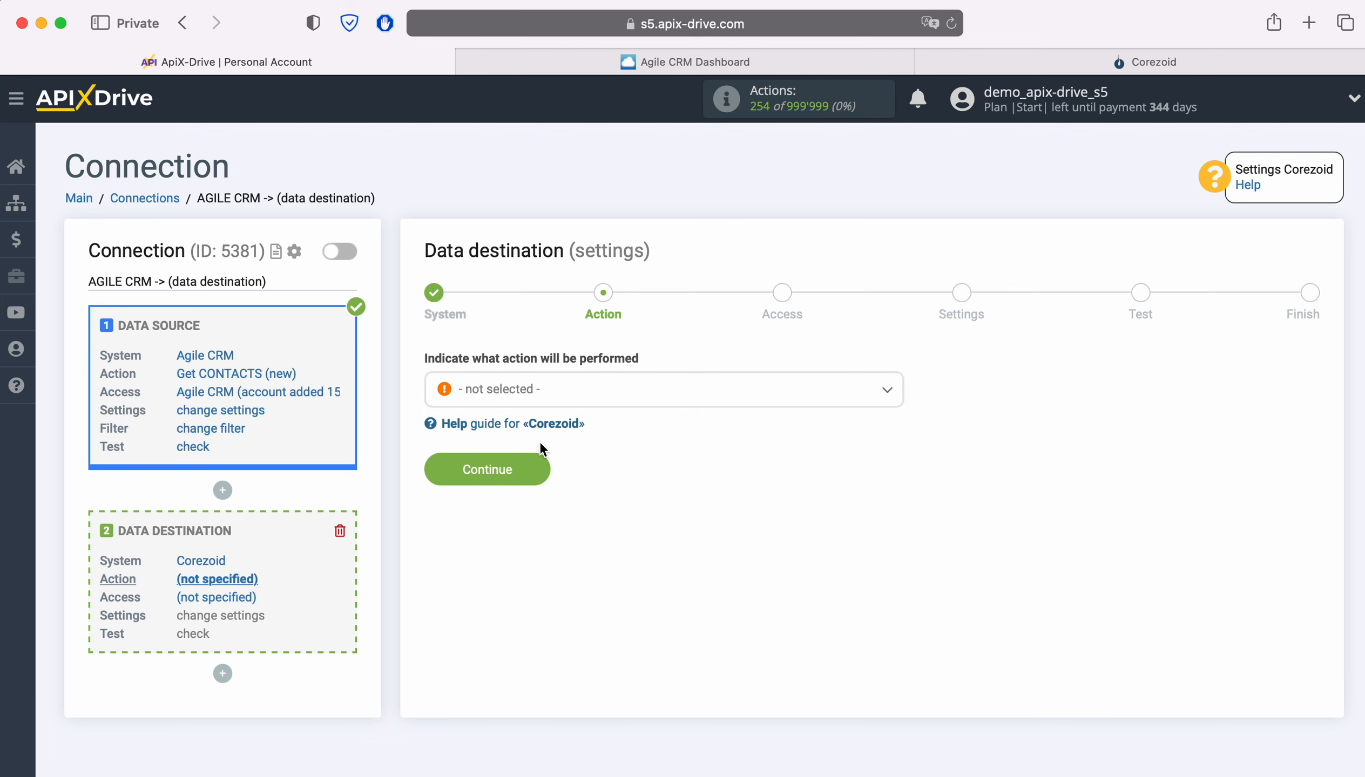
Set the Corezoid action to Send DATA, continue to the access stage and start connecting a new Corezoid account.
click(603, 395)
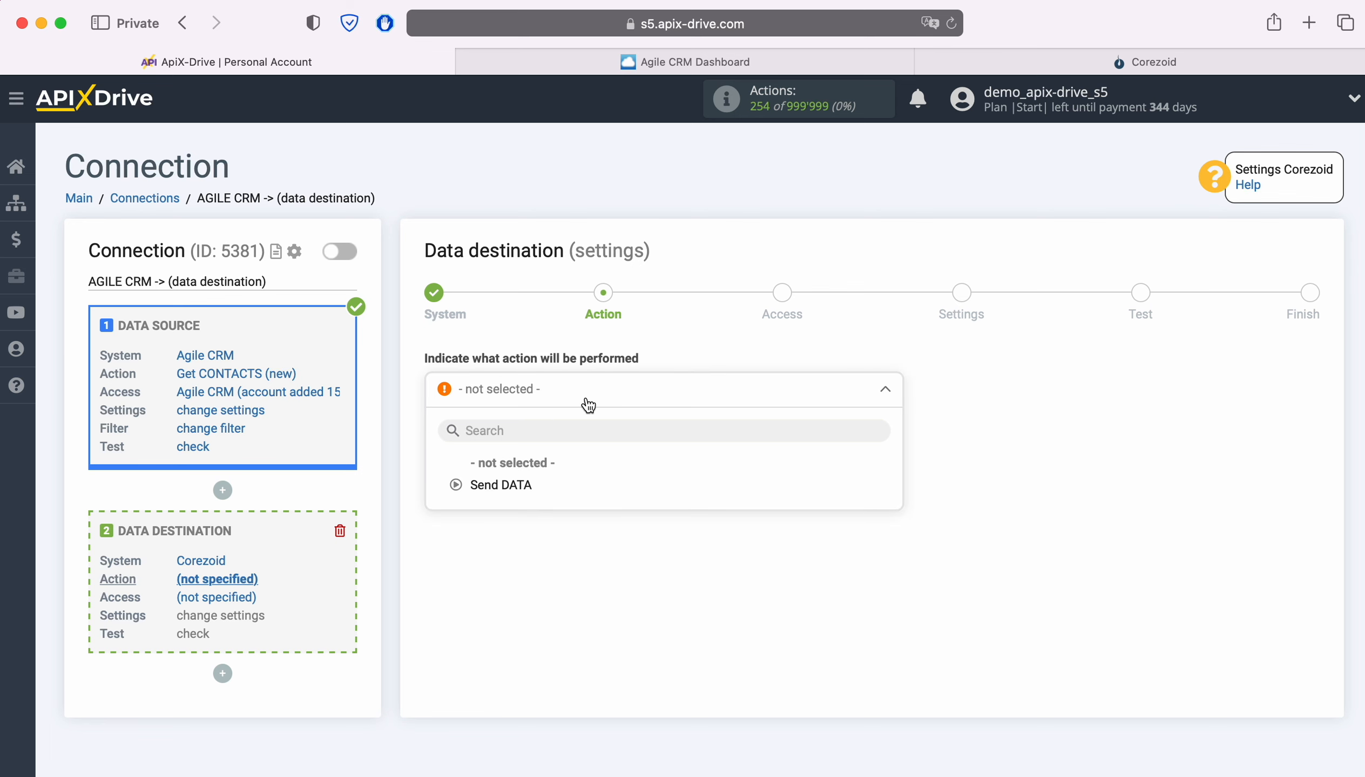
click(502, 485)
click(537, 467)
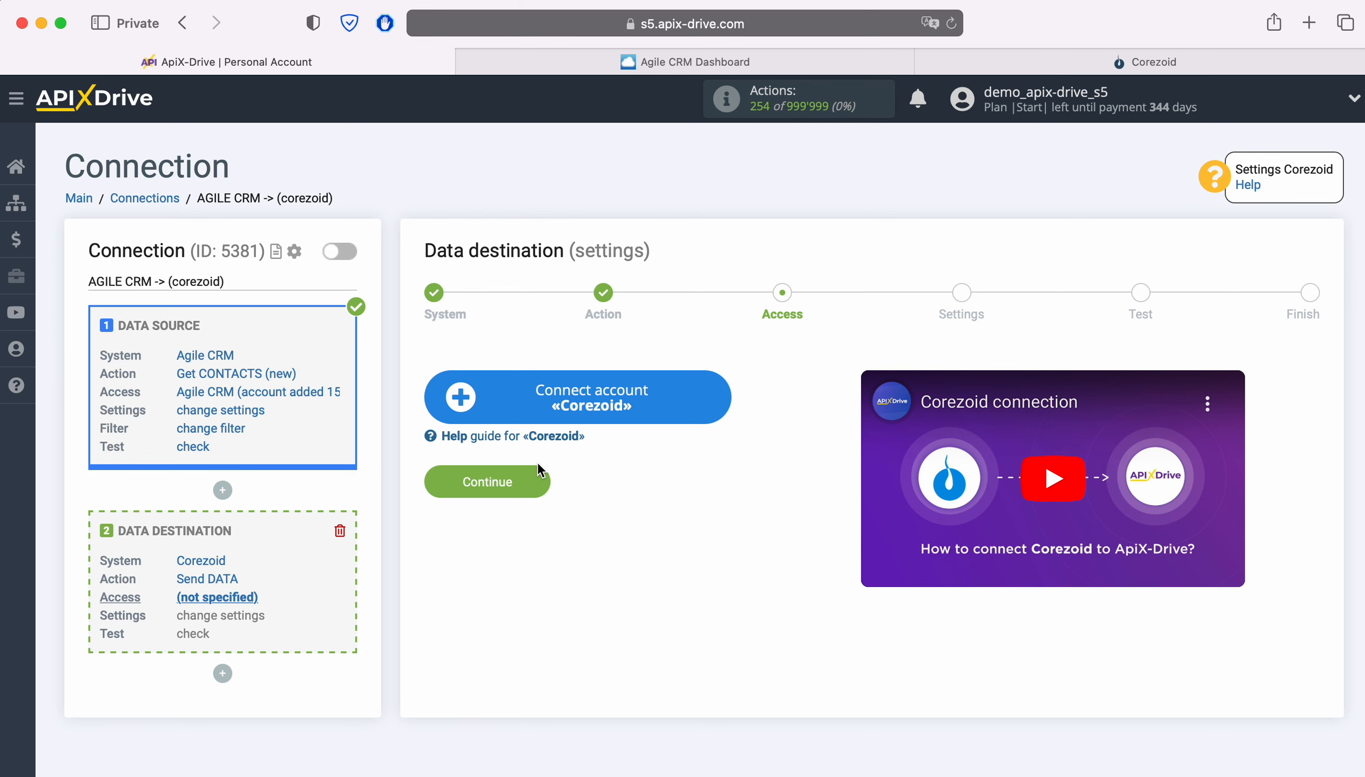
click(711, 397)
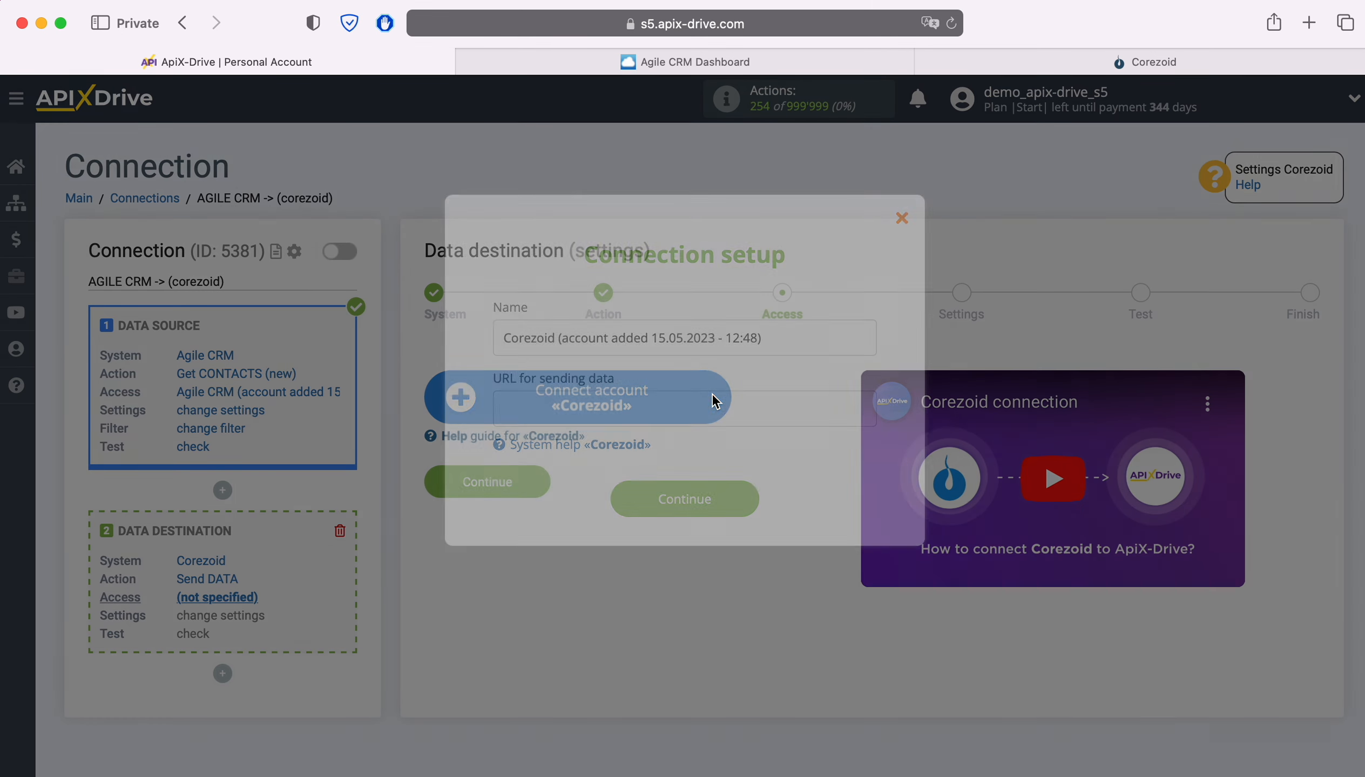
drag(780, 338, 484, 343)
click(484, 340)
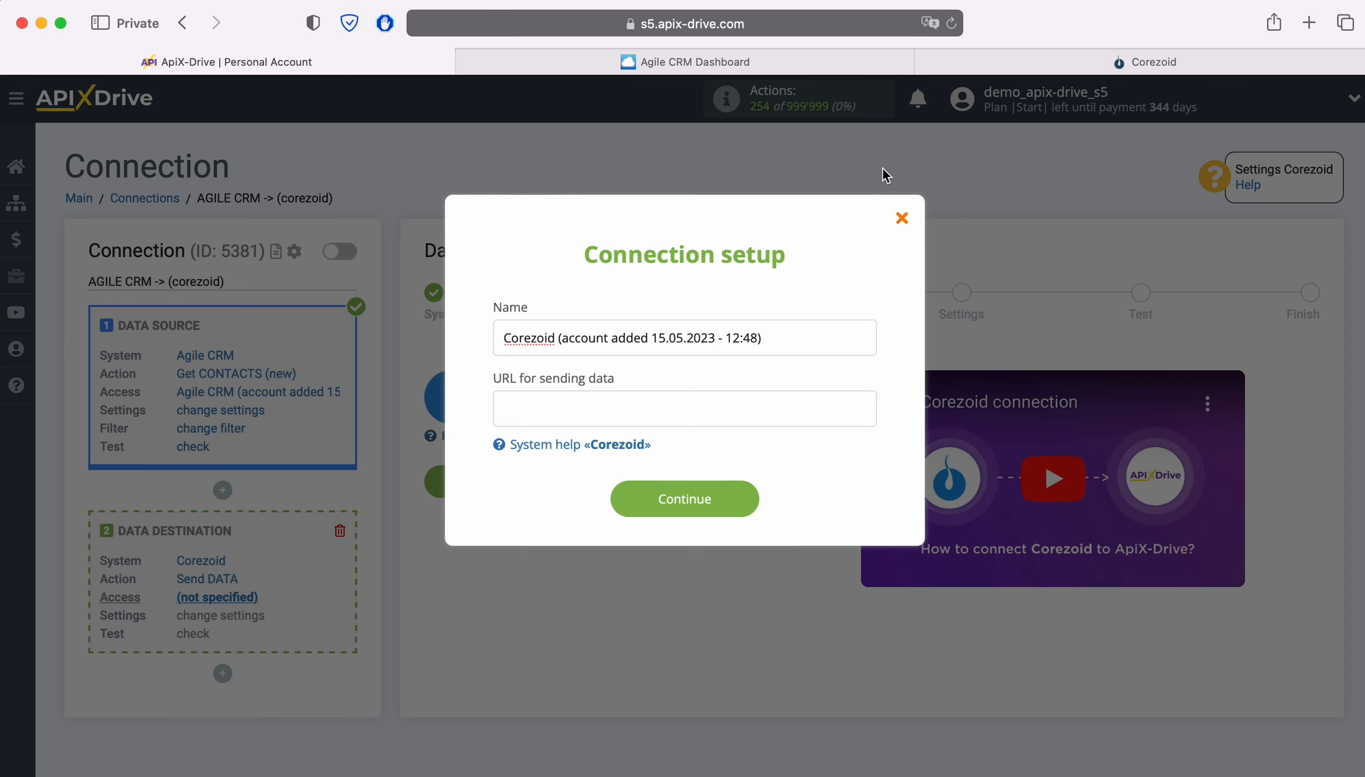
Switch to Corezoid and create a new process named ApiX-Drive.
click(960, 62)
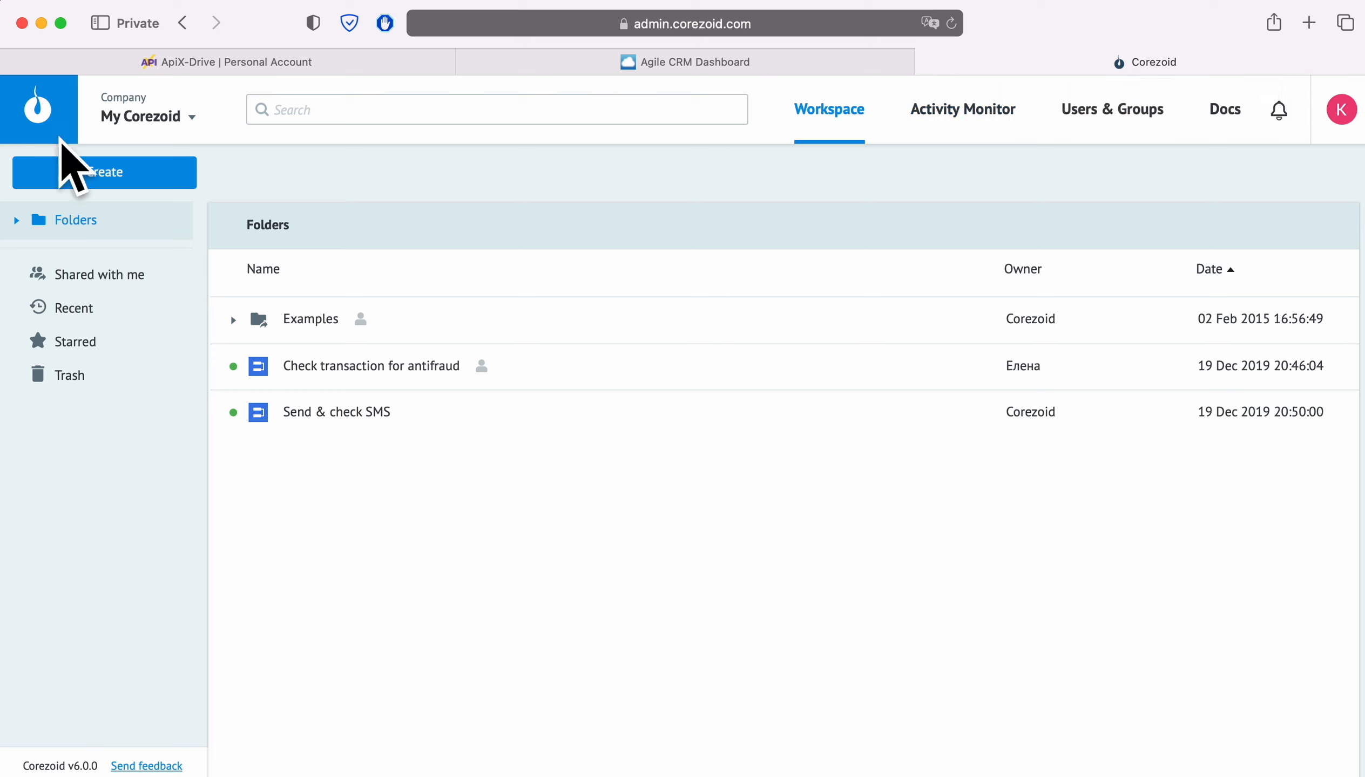
click(68, 180)
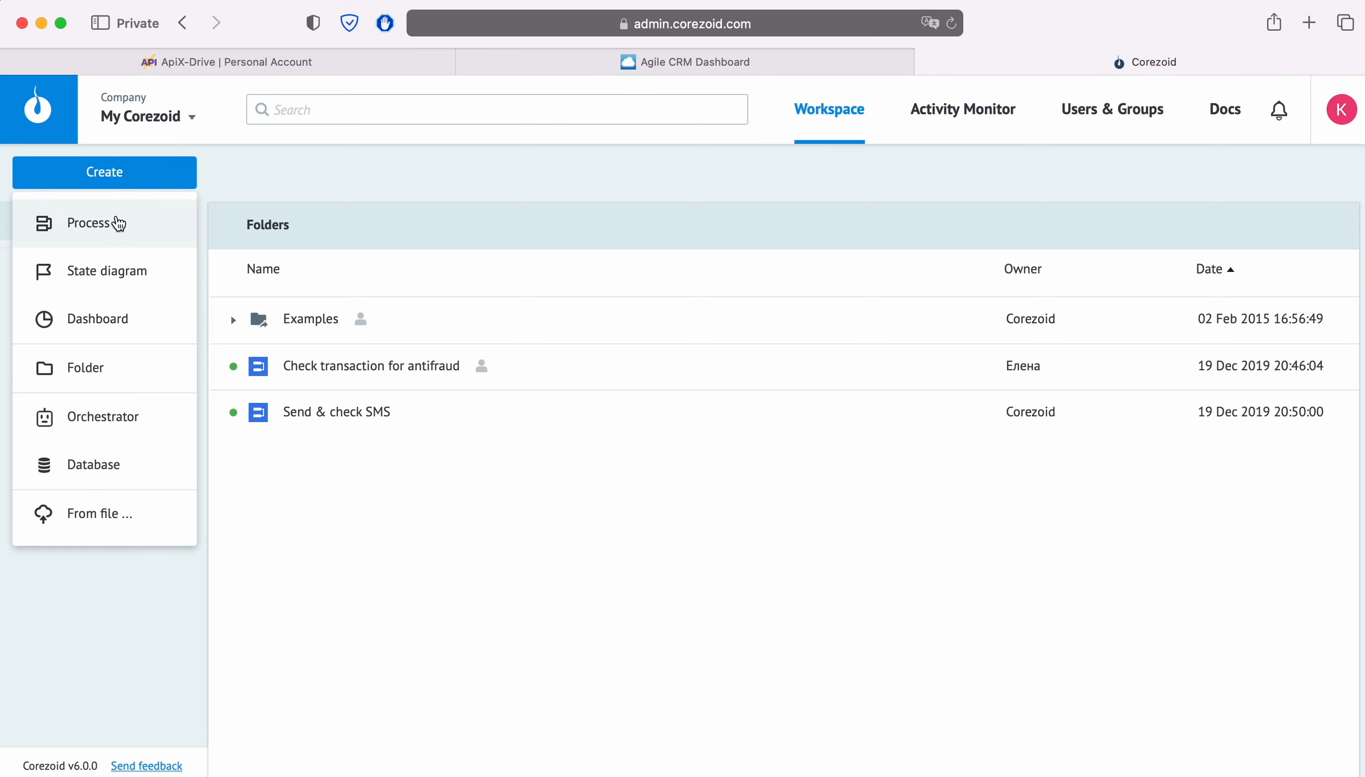
click(114, 222)
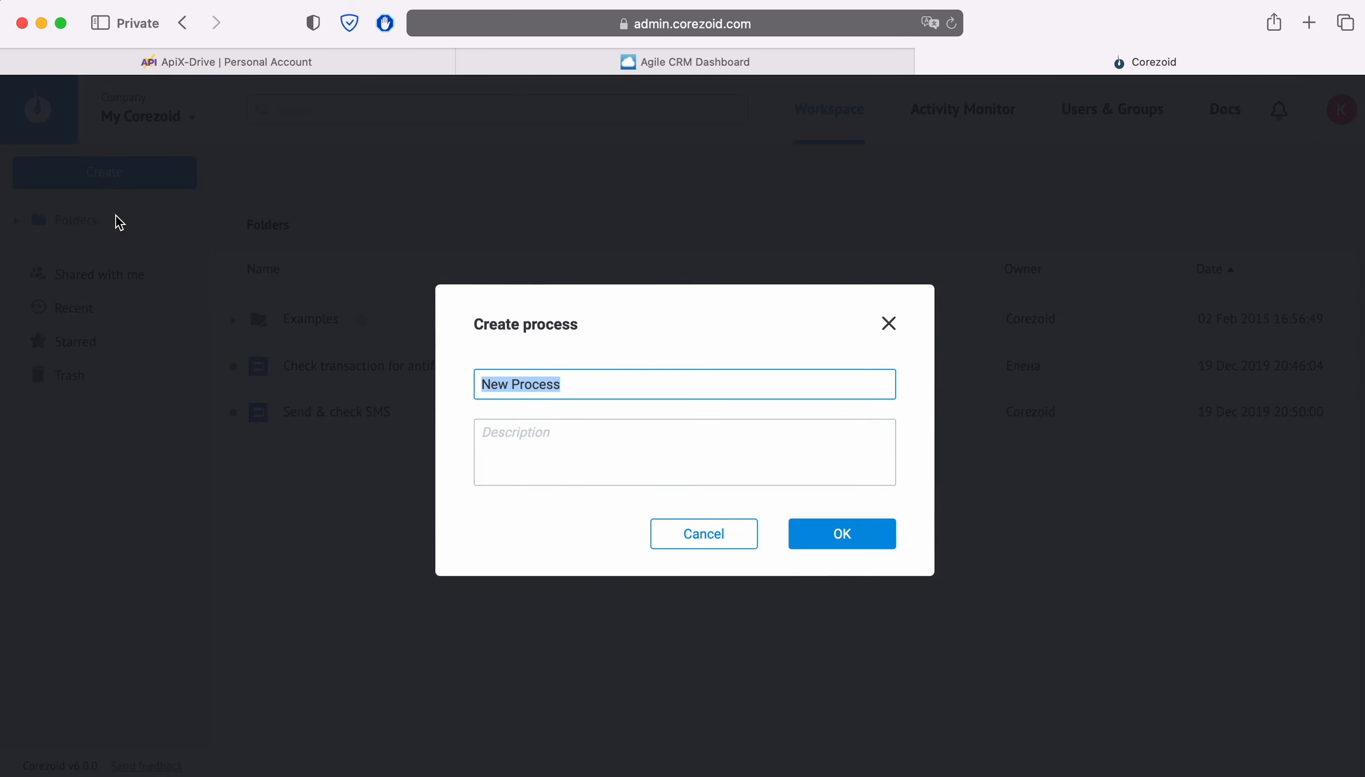
text(ApiX-Drive)
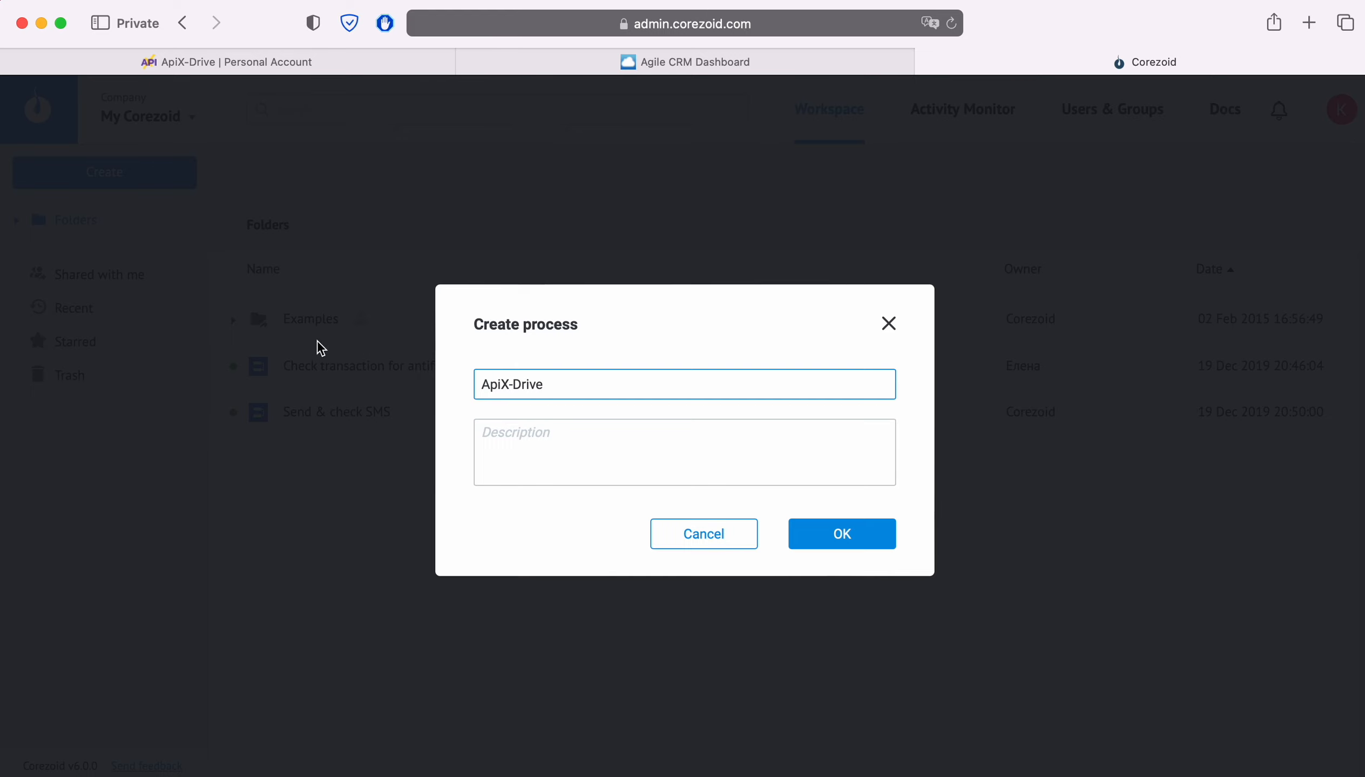
click(842, 535)
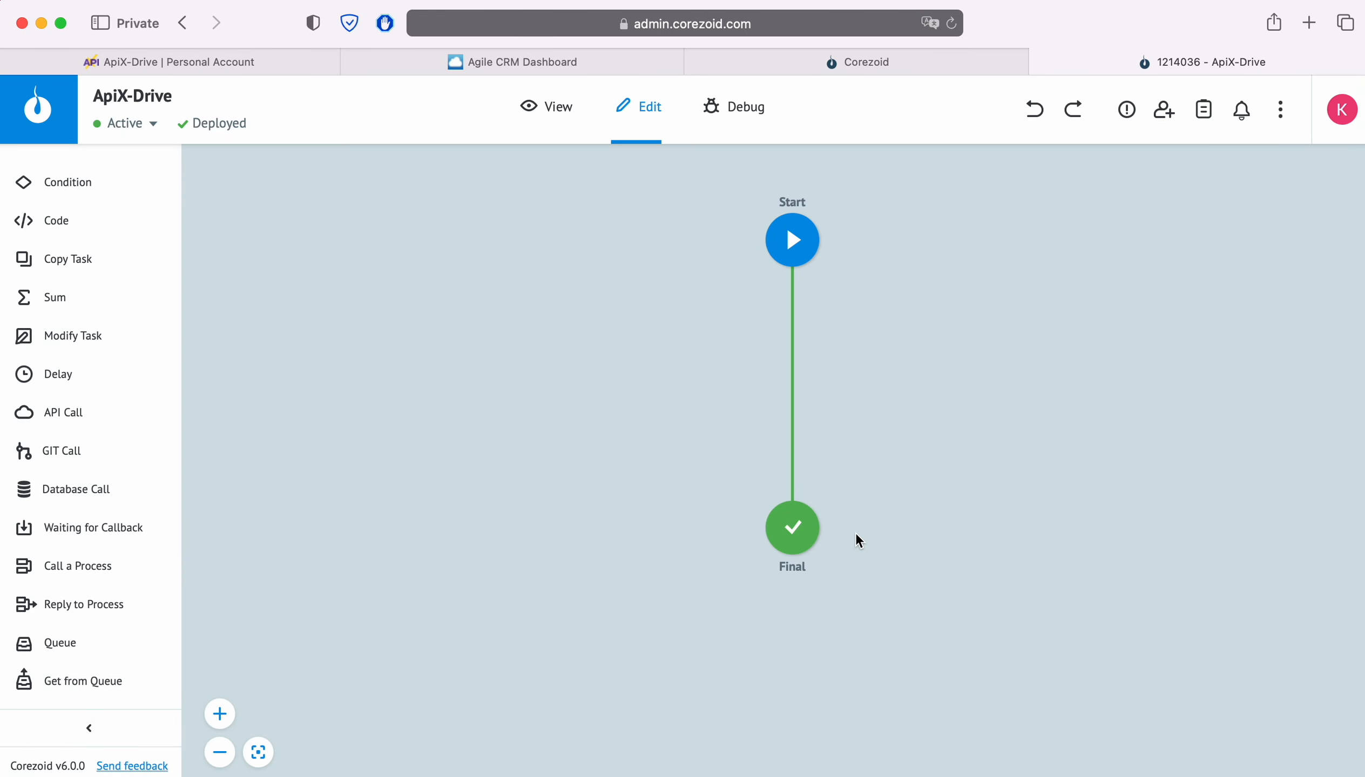
Copy the Start node's JSON webhook link, paste it as the URL for sending data in ApiX-Drive's connection setup and save the account.
click(792, 239)
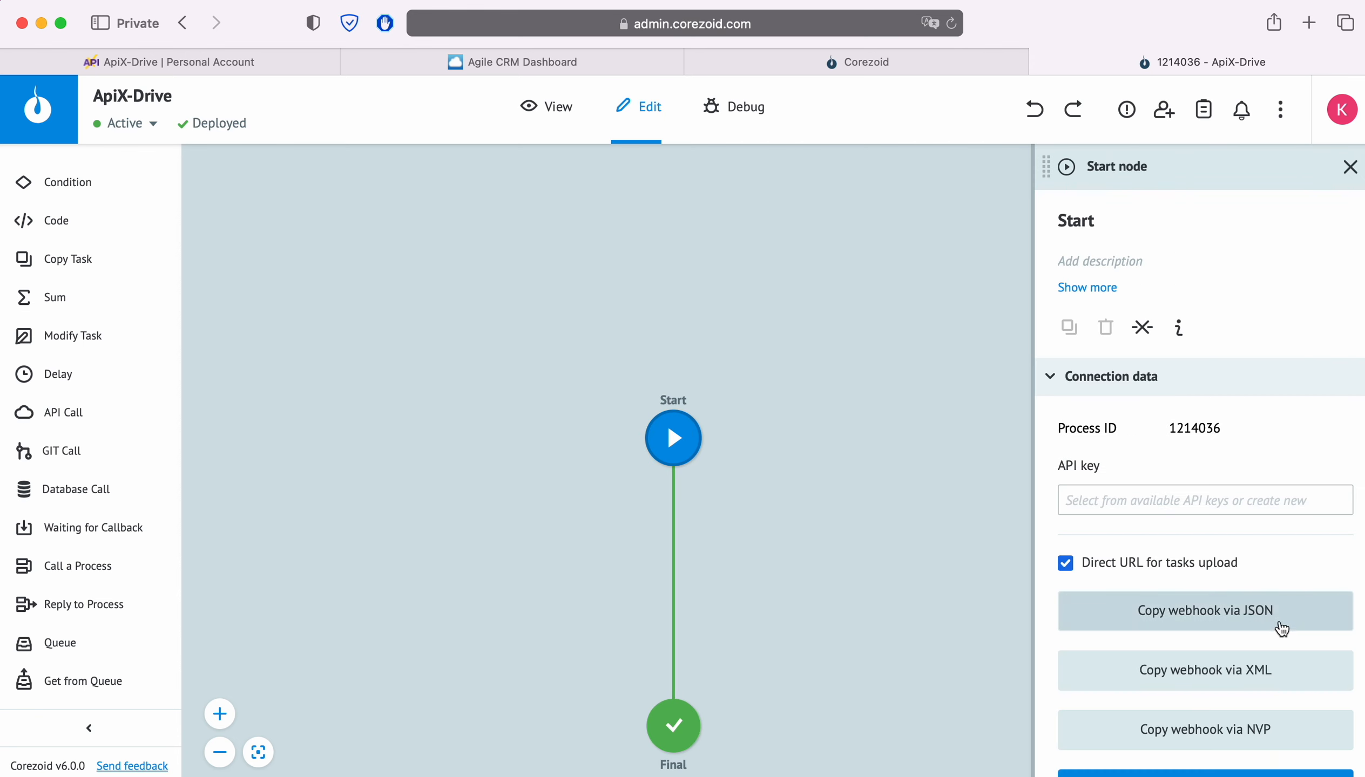
click(1281, 628)
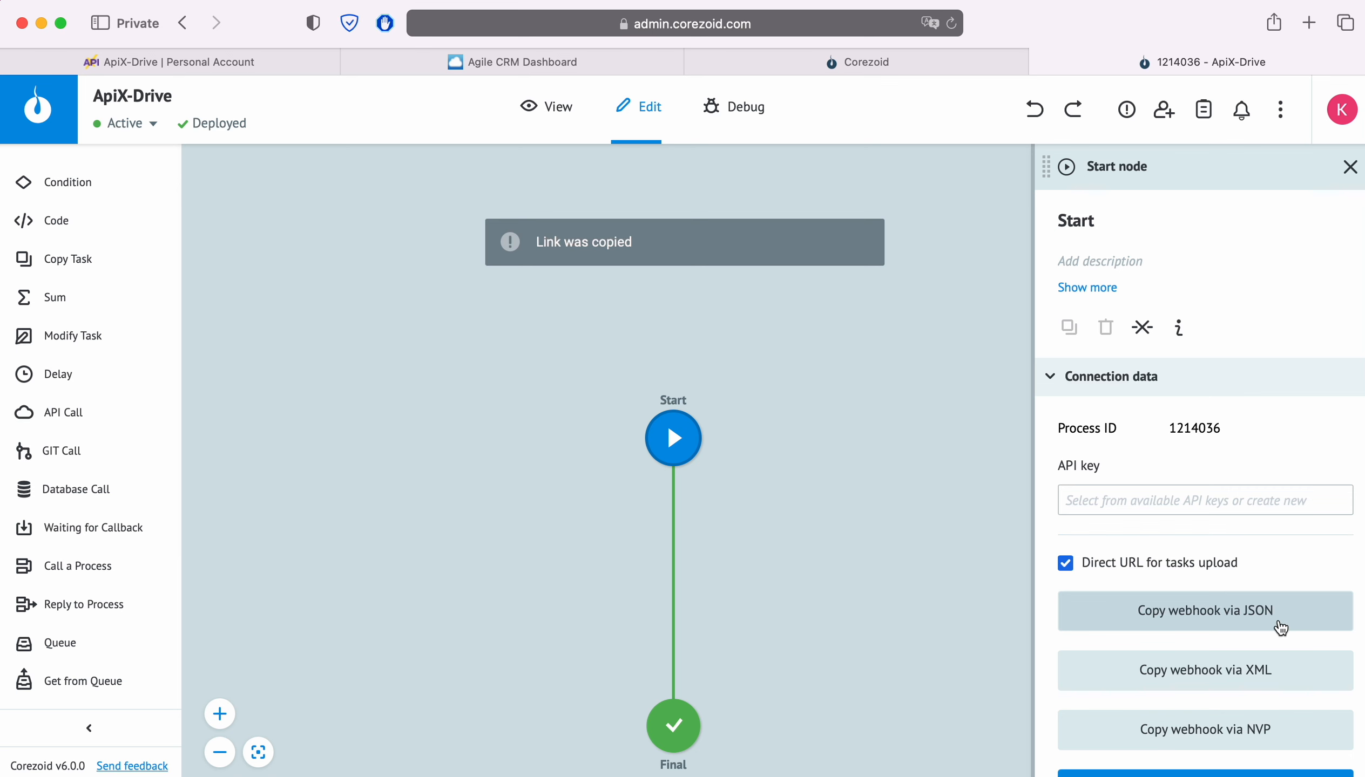
click(263, 71)
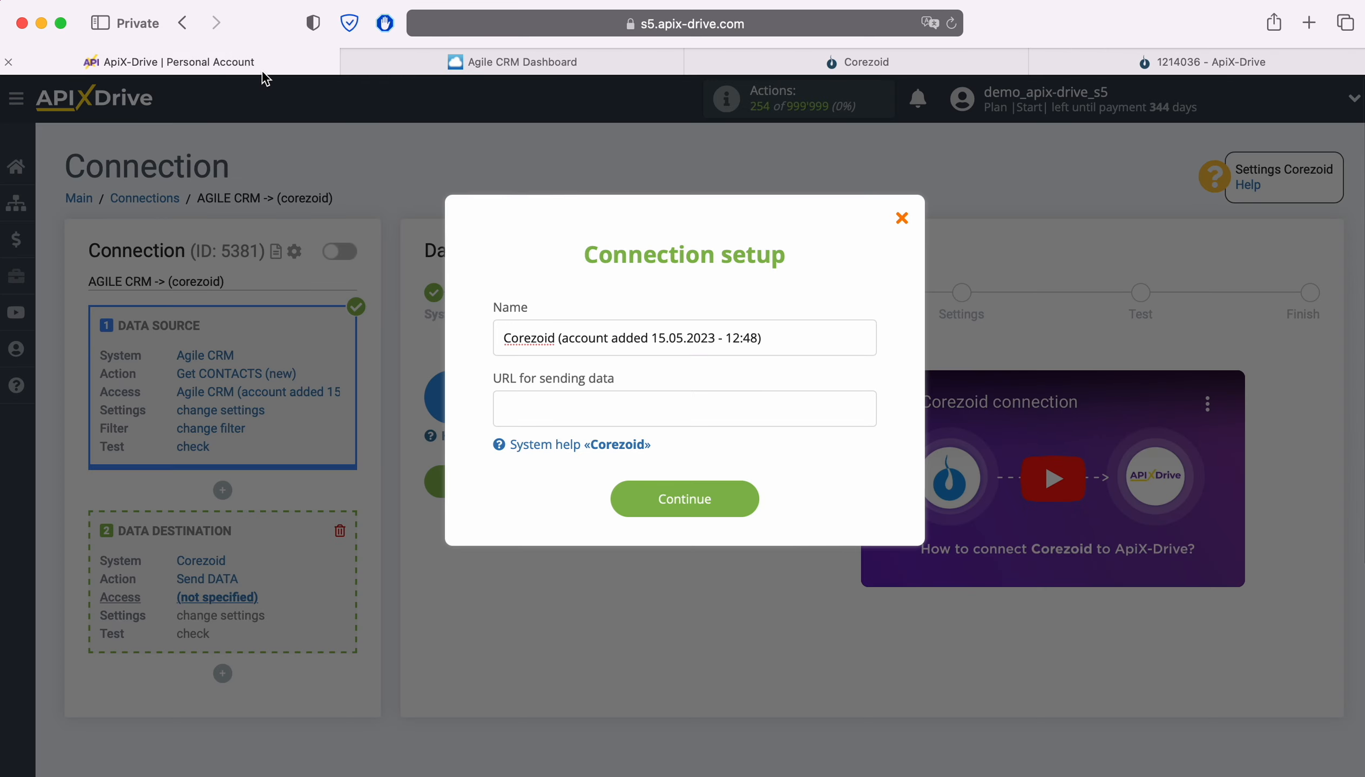
right_click(530, 403)
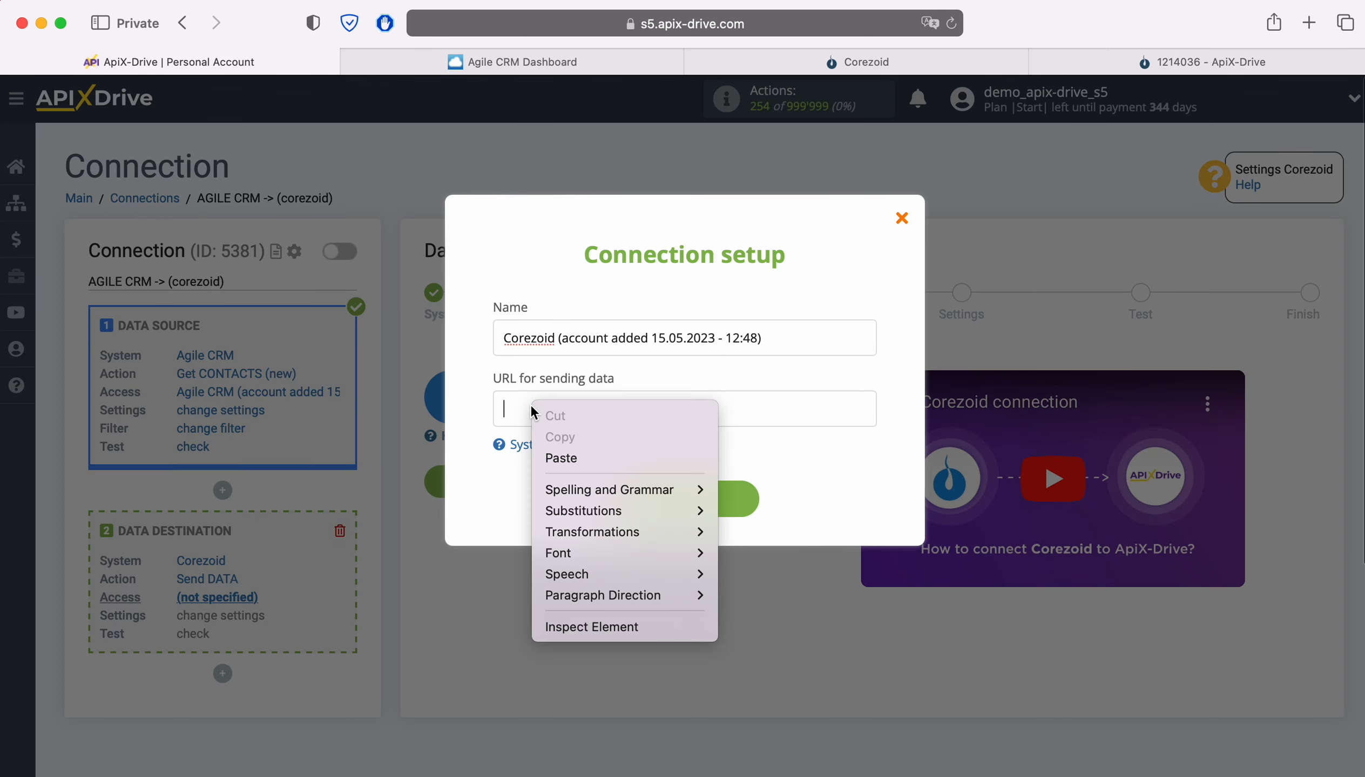
click(569, 457)
click(570, 458)
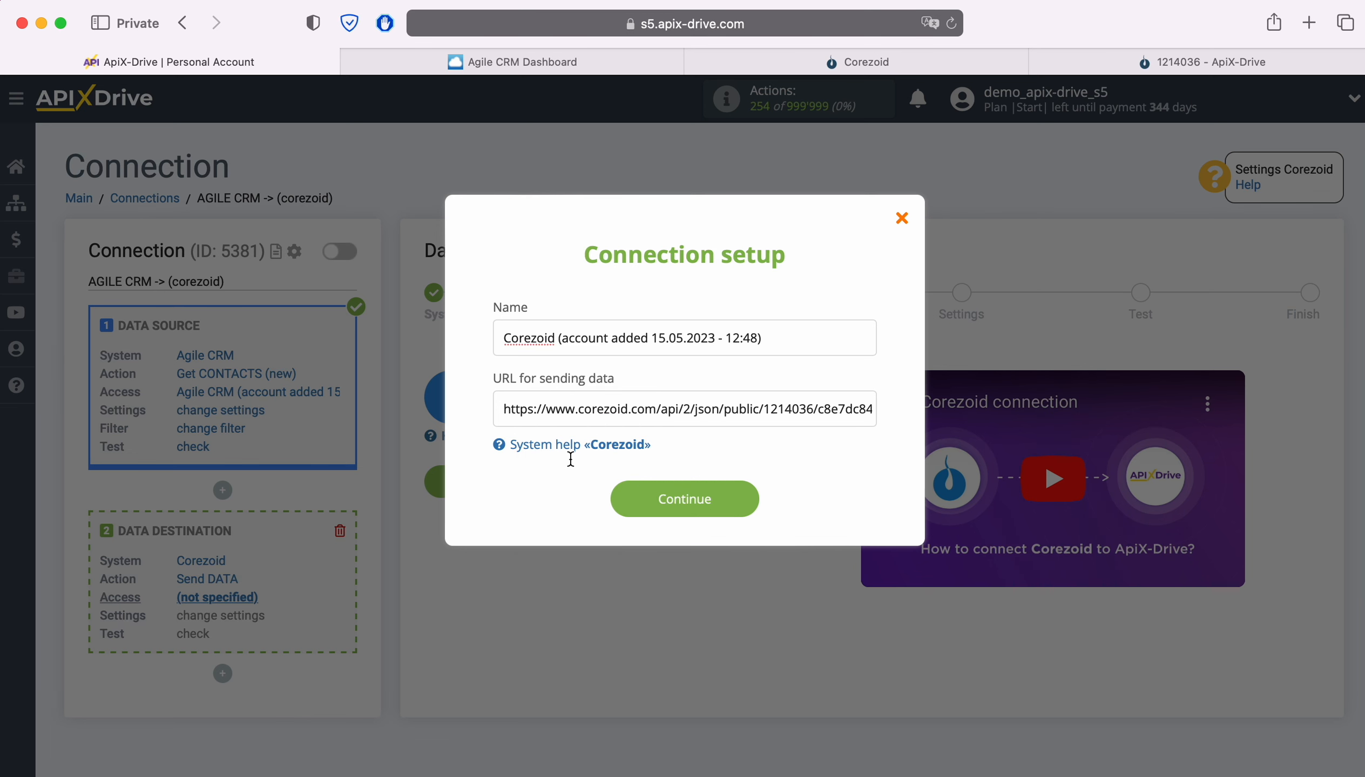
click(745, 493)
Select the login Corezoid (account added 15.05.2023 - 12:48) for the data destination and continue.
click(694, 433)
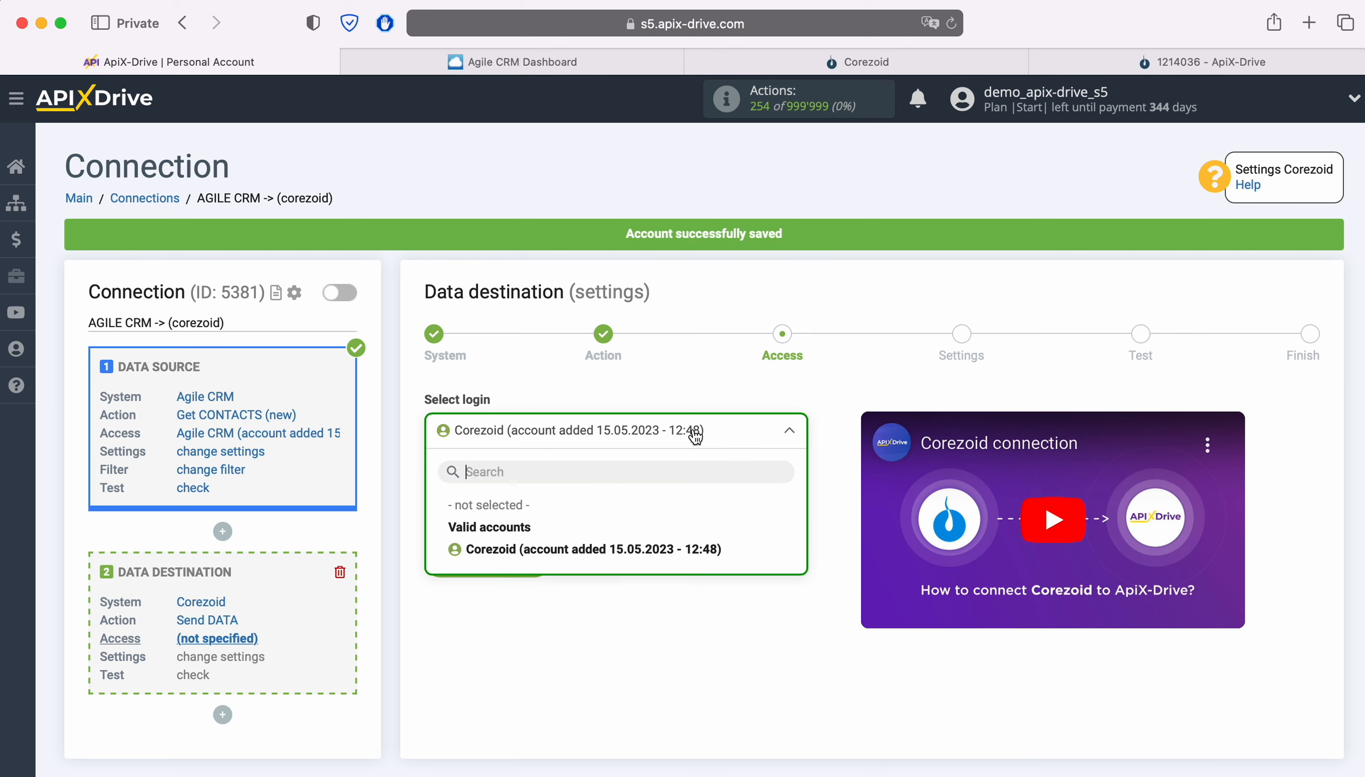
click(654, 548)
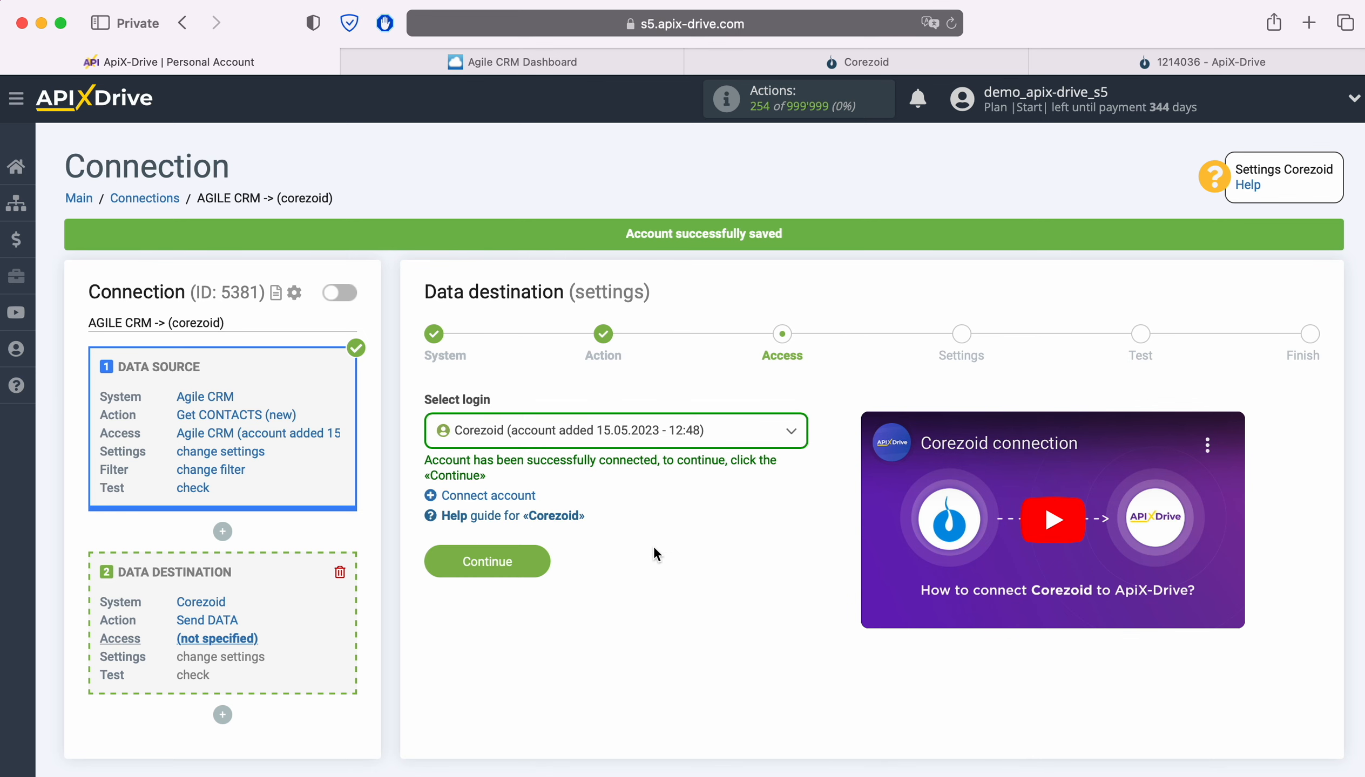
click(534, 558)
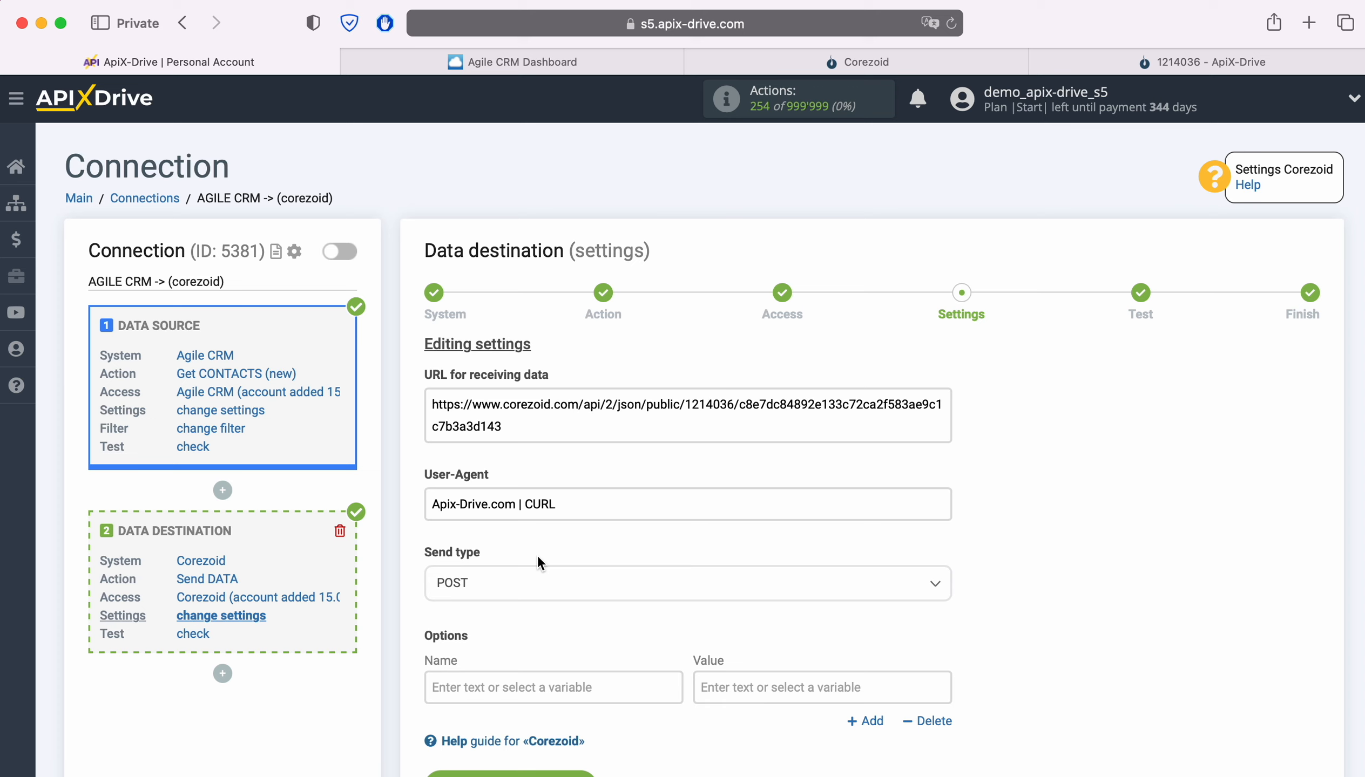
Set the data destination's send type to POST json.
click(518, 580)
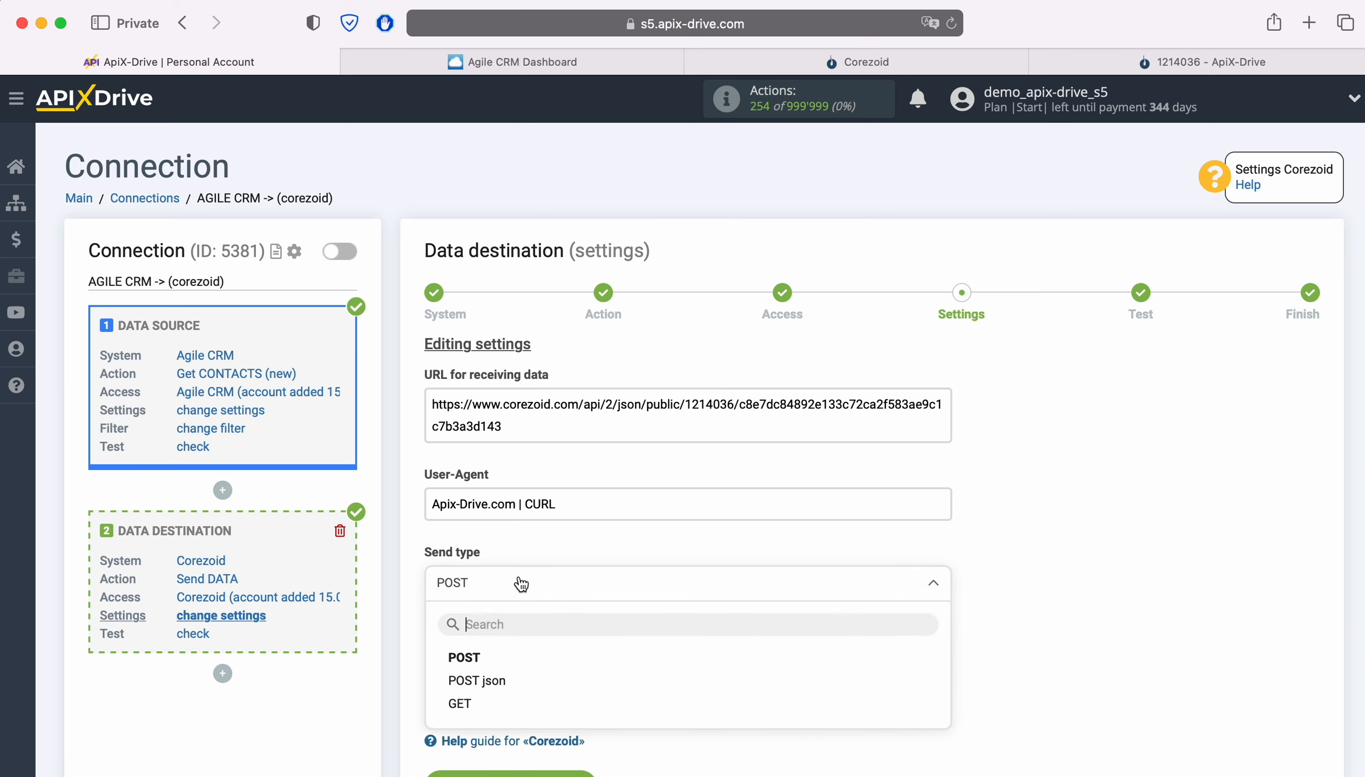
click(481, 681)
scroll(1120, 551, down, 5)
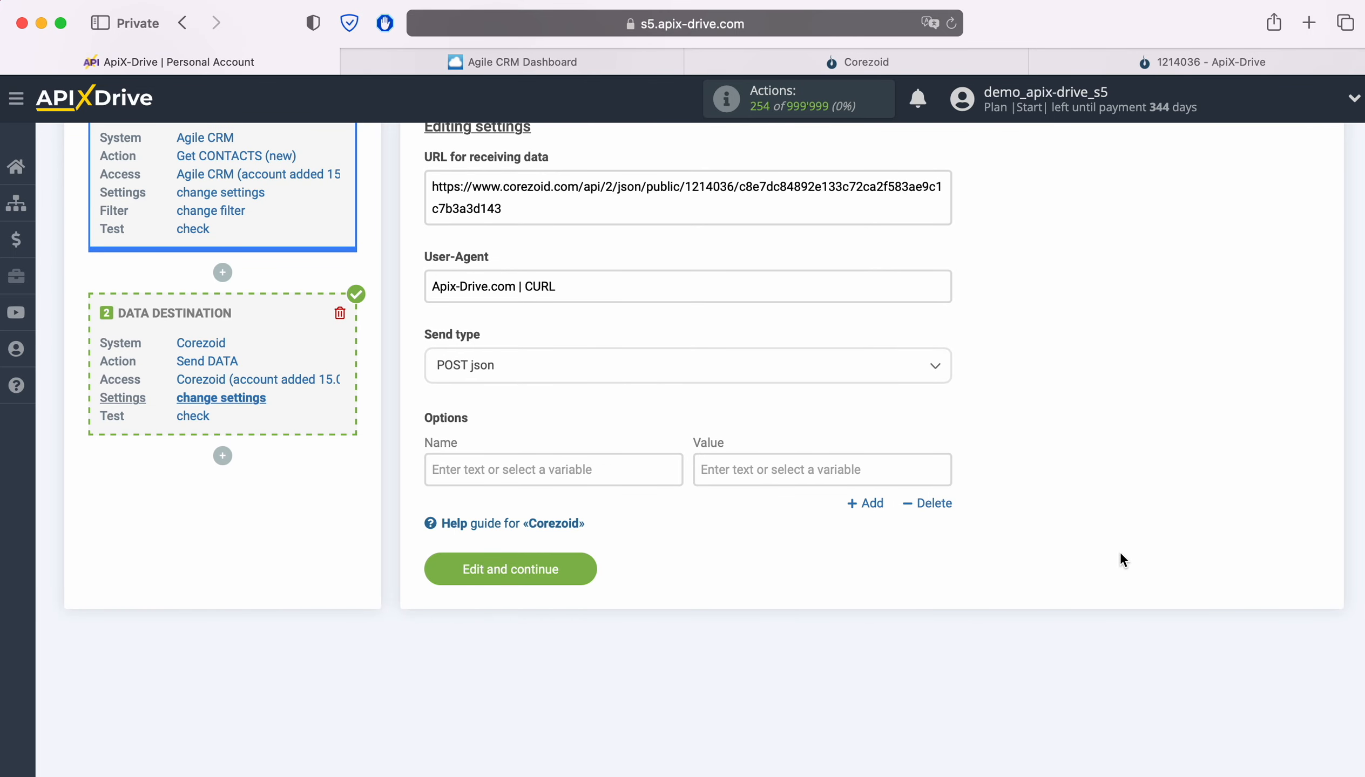
Fill the first option with the name "name" and the Agile CRM First name and Last name variables as its value.
click(514, 471)
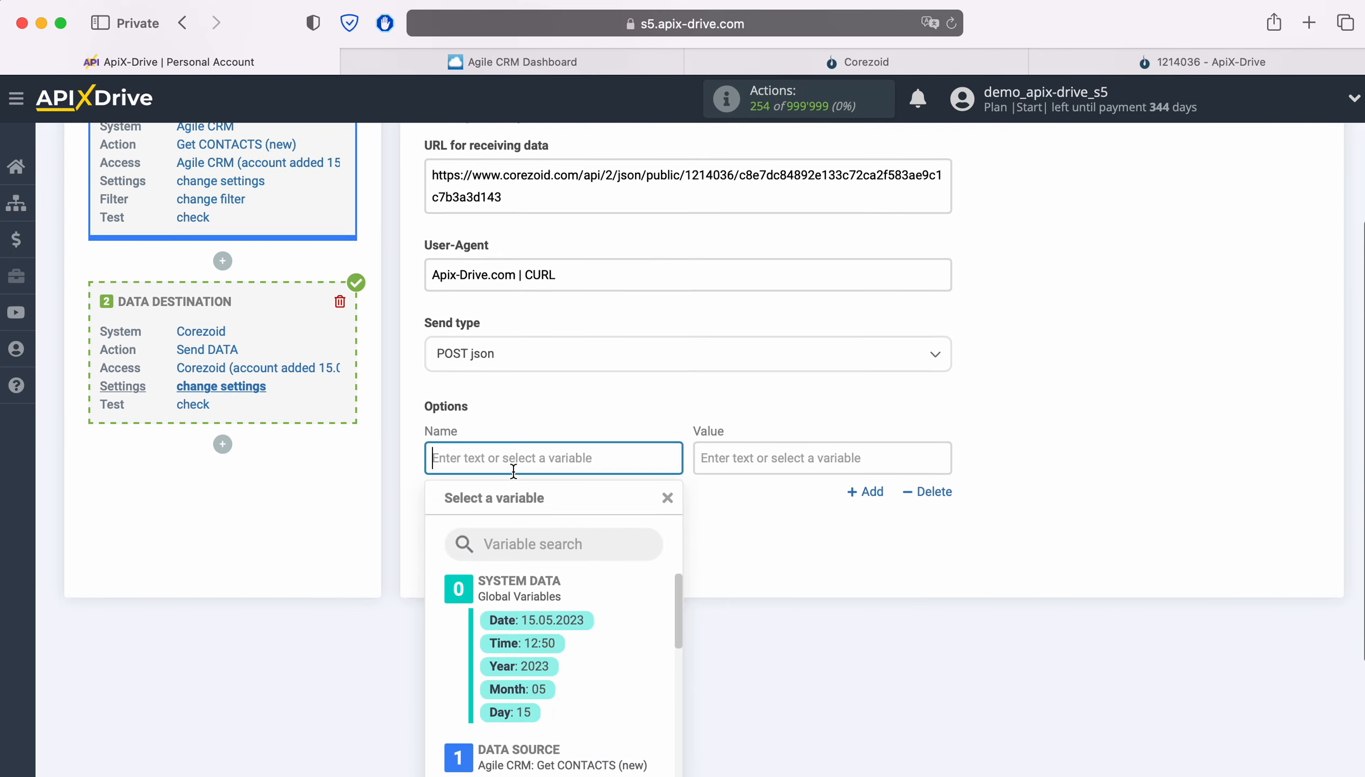
scroll(514, 470, down, 4)
text(name)
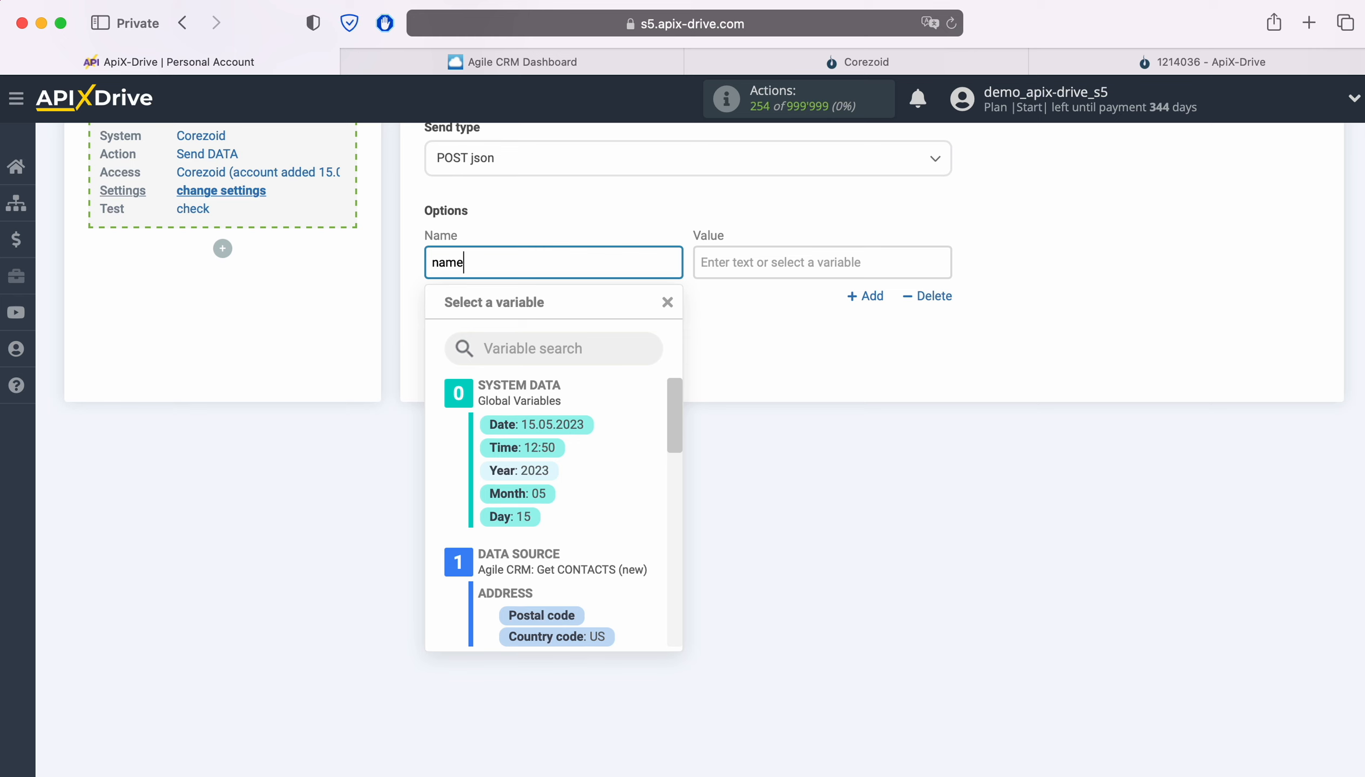
click(758, 262)
scroll(905, 476, down, 1)
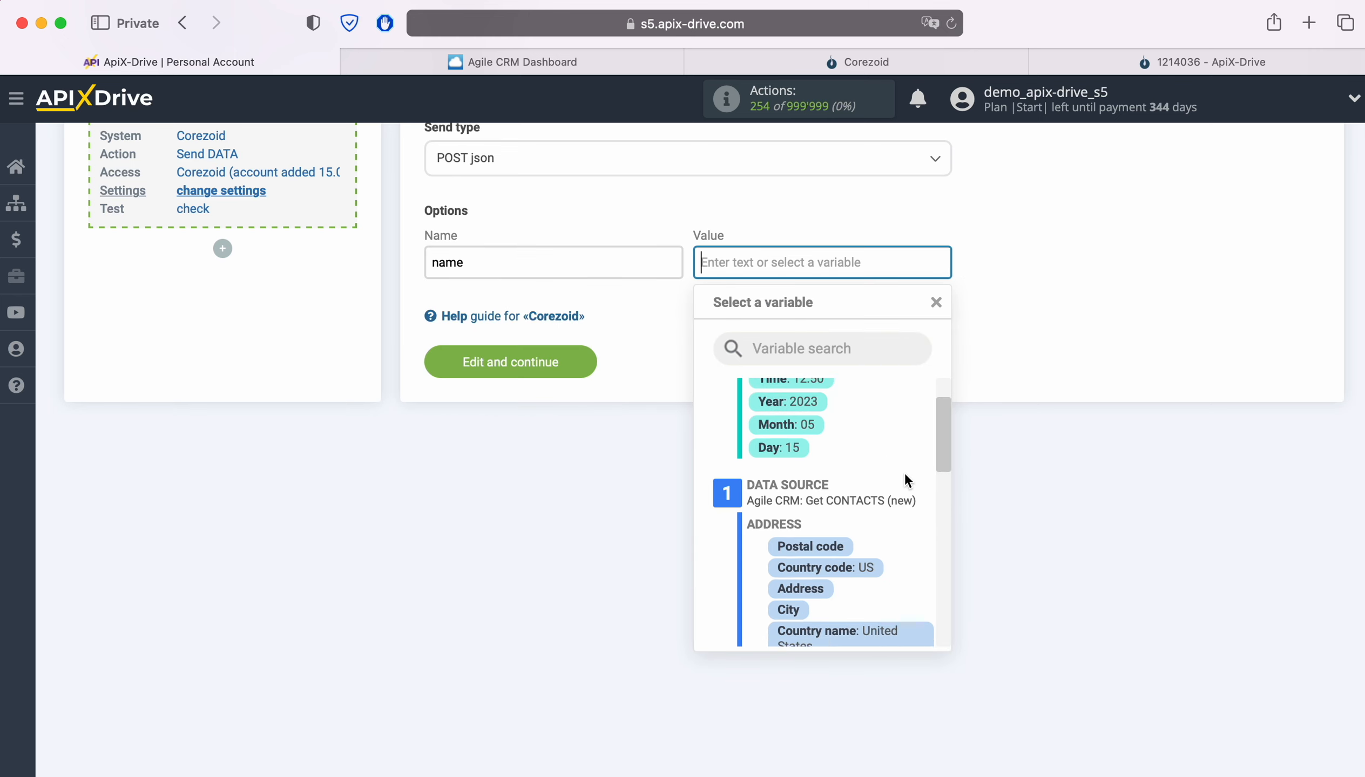
scroll(904, 474, down, 6)
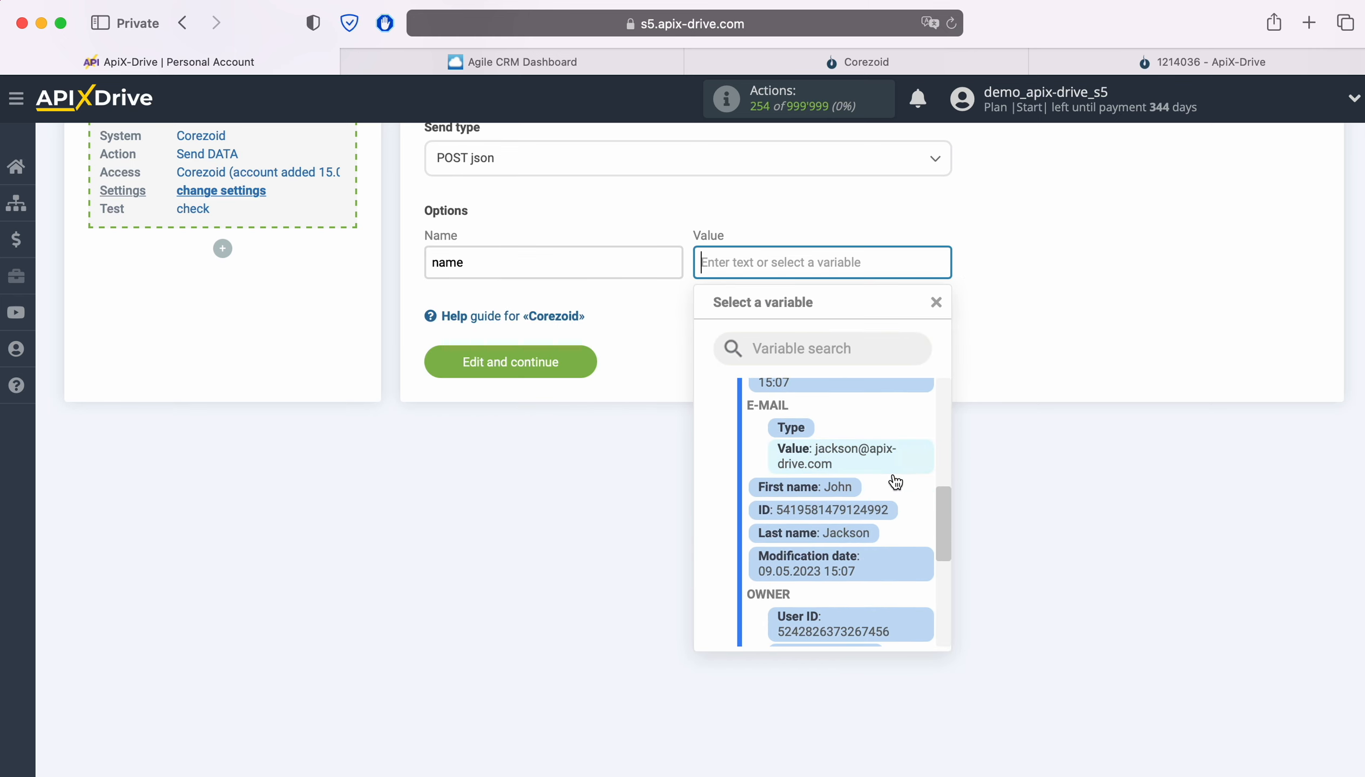
click(835, 489)
click(932, 260)
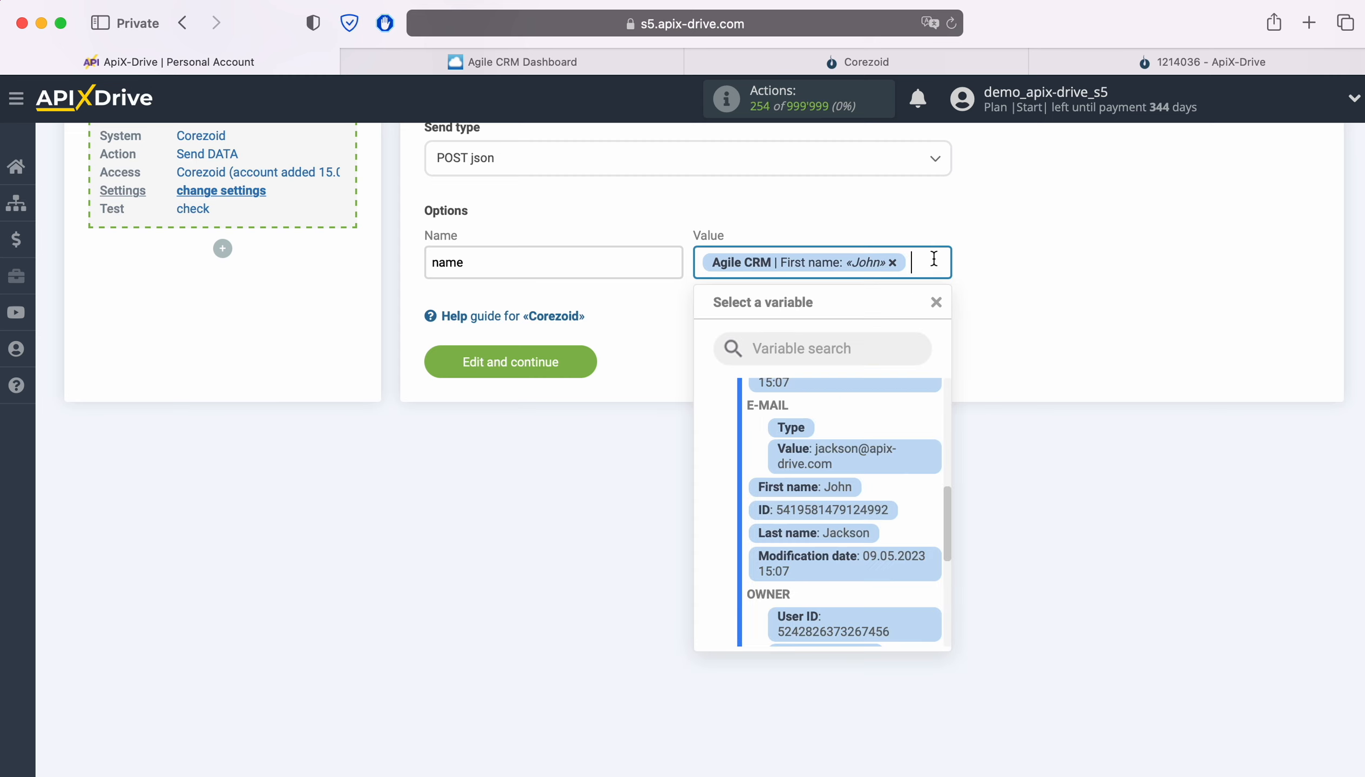
click(858, 534)
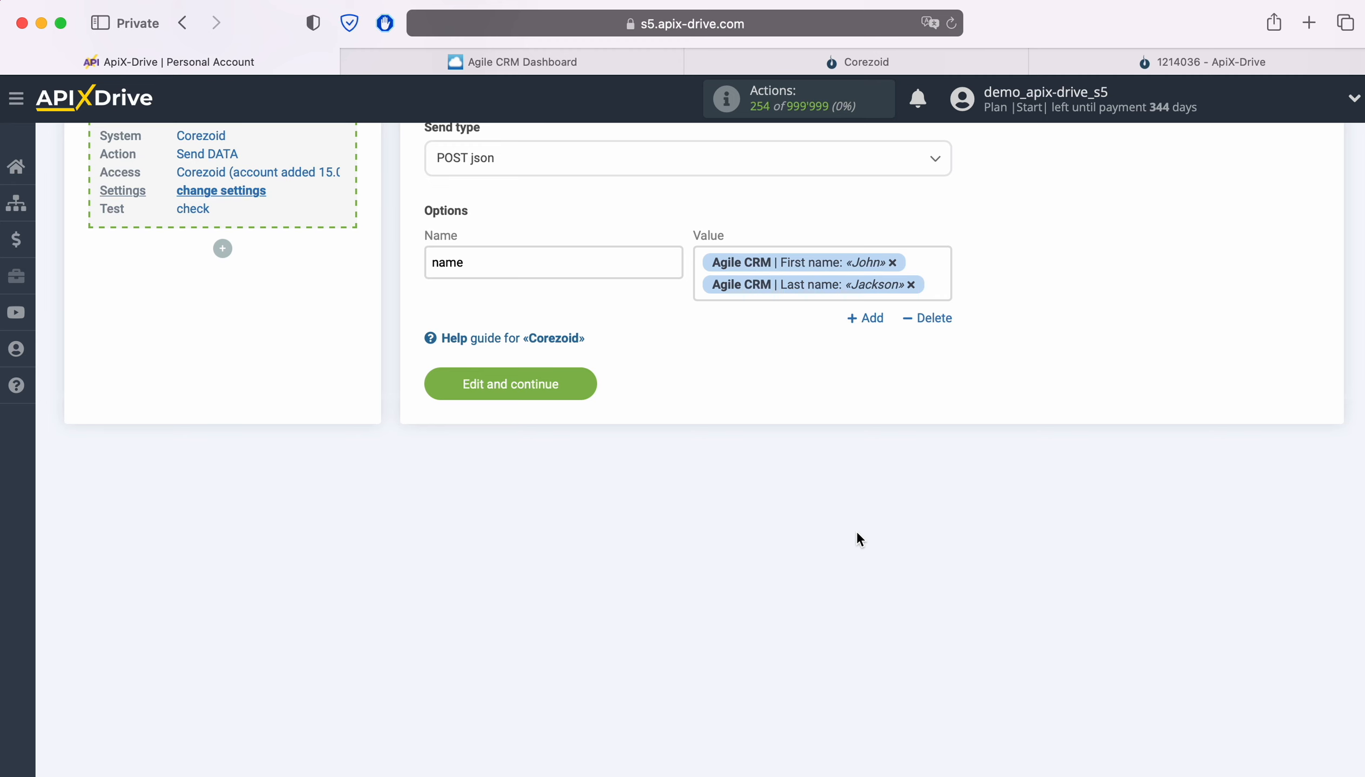
Add a second option named "email" with the Agile CRM E-mail Value variable as its value.
click(855, 320)
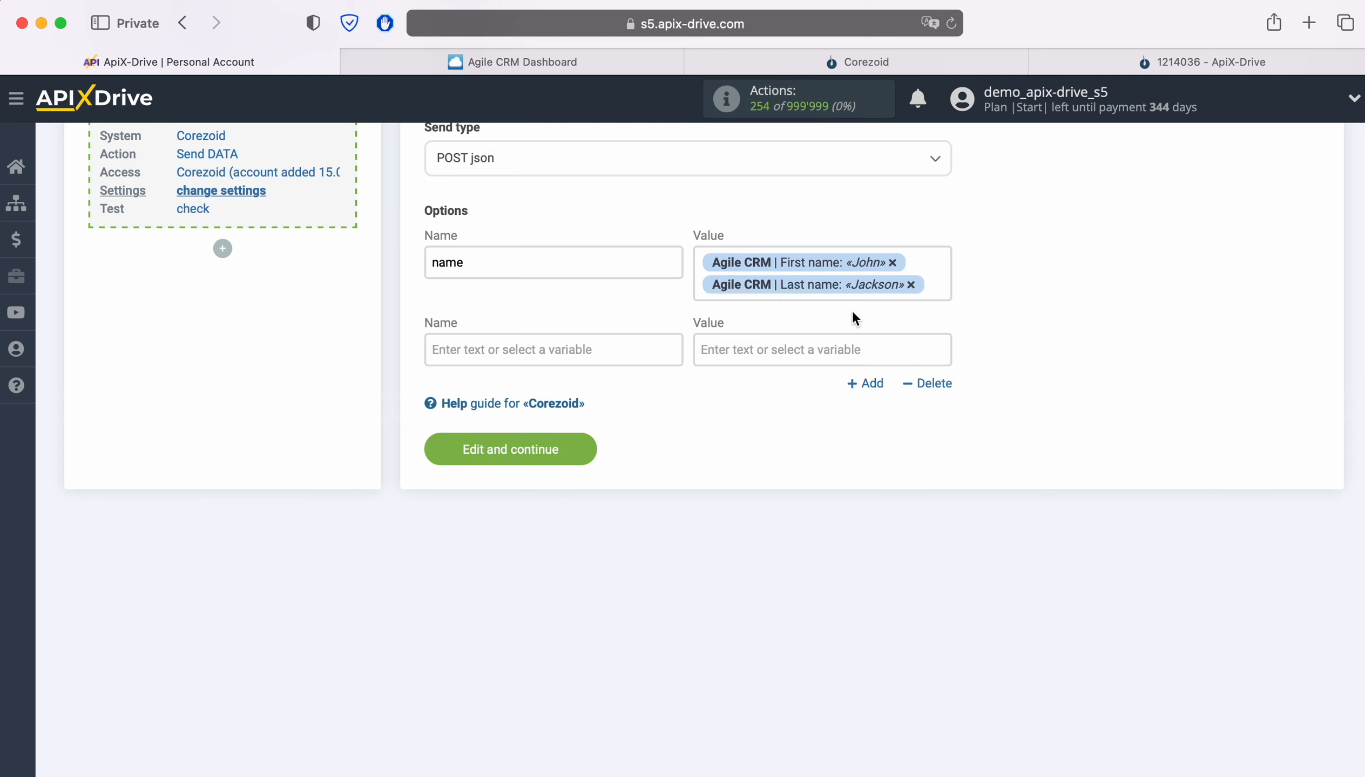
click(536, 344)
text(email)
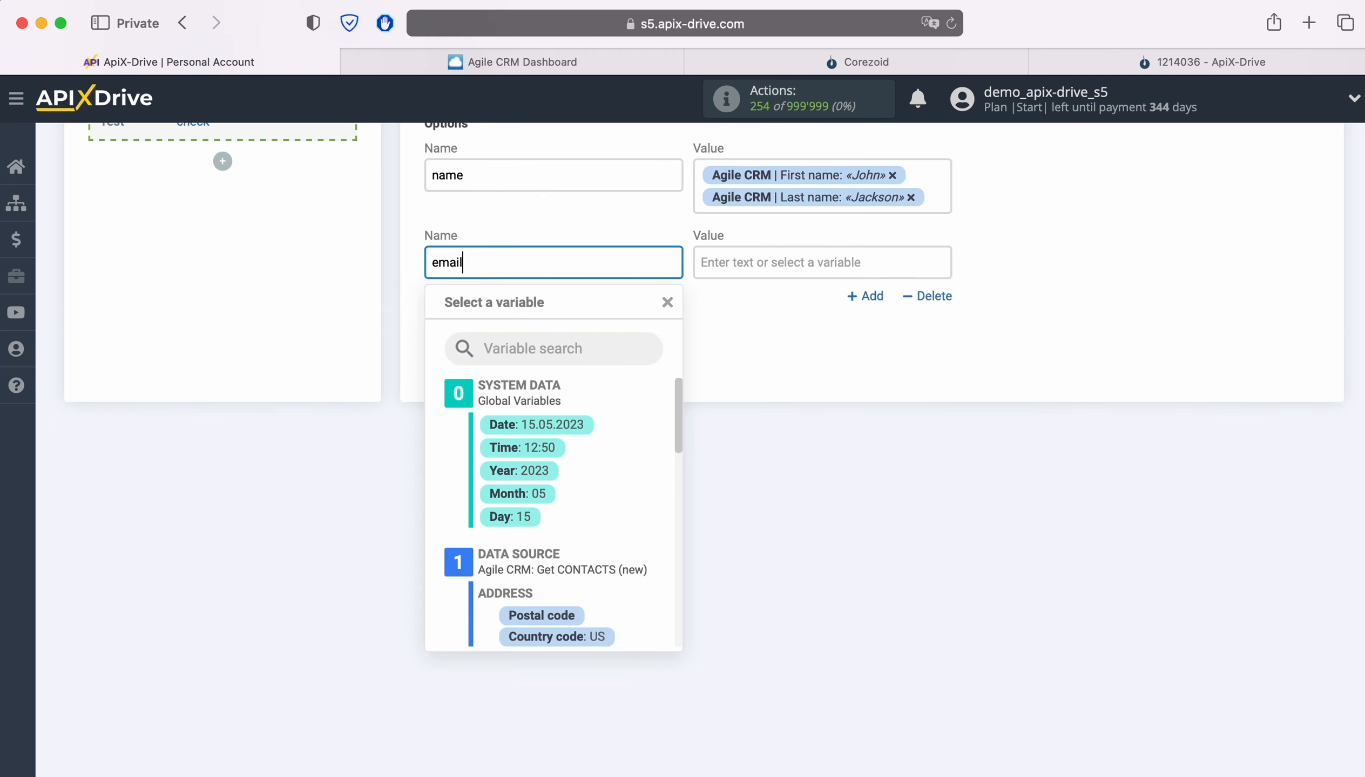
click(752, 255)
scroll(920, 471, down, 6)
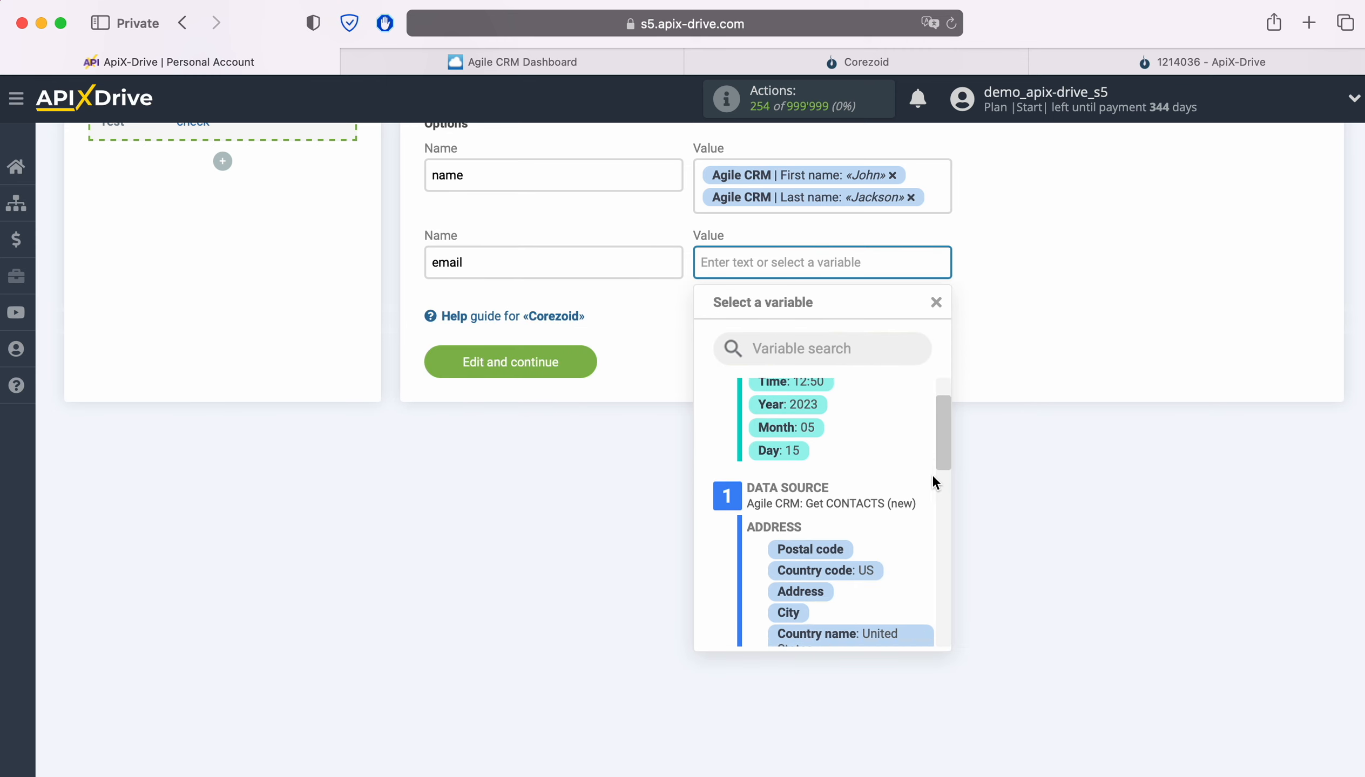
scroll(897, 459, down, 4)
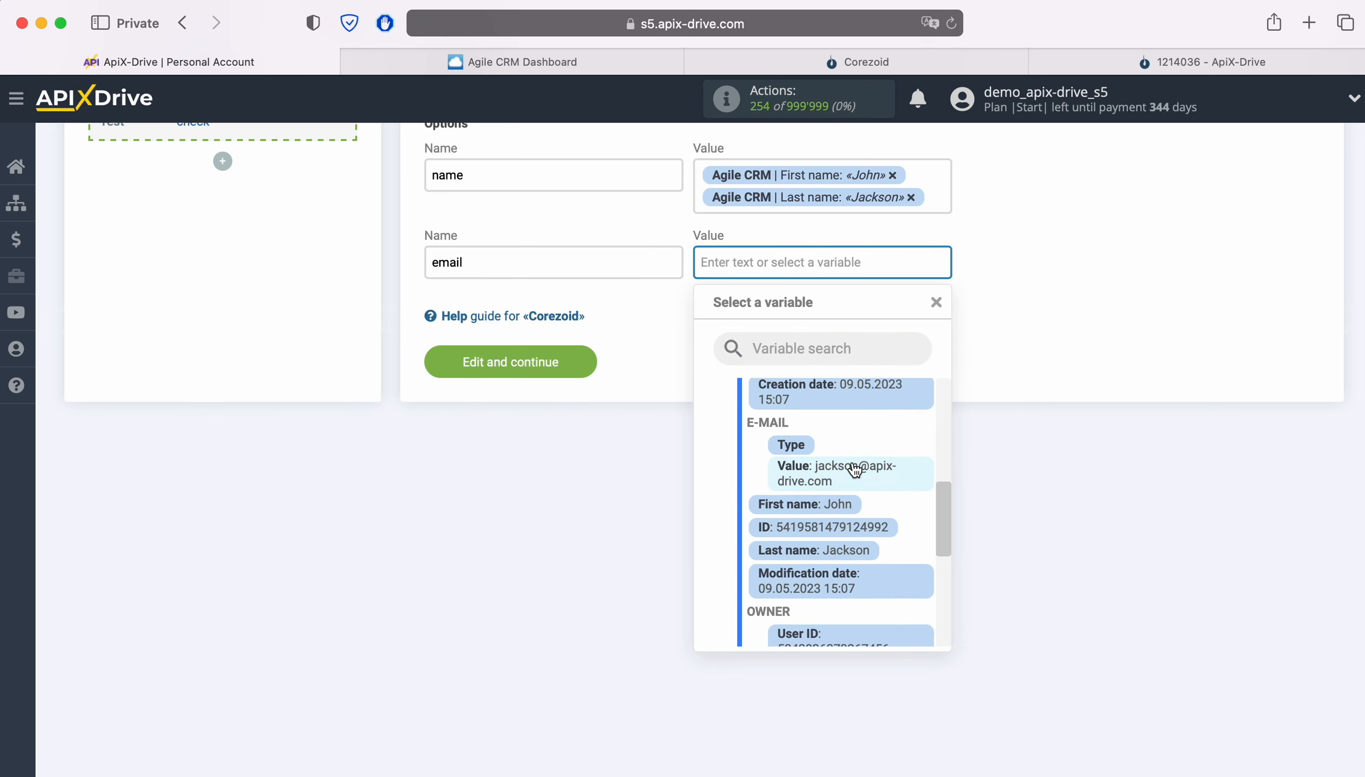
click(853, 465)
Add a third option named "phone" with the Agile CRM Phone Value variable, and save the destination settings to continue to the test.
click(874, 320)
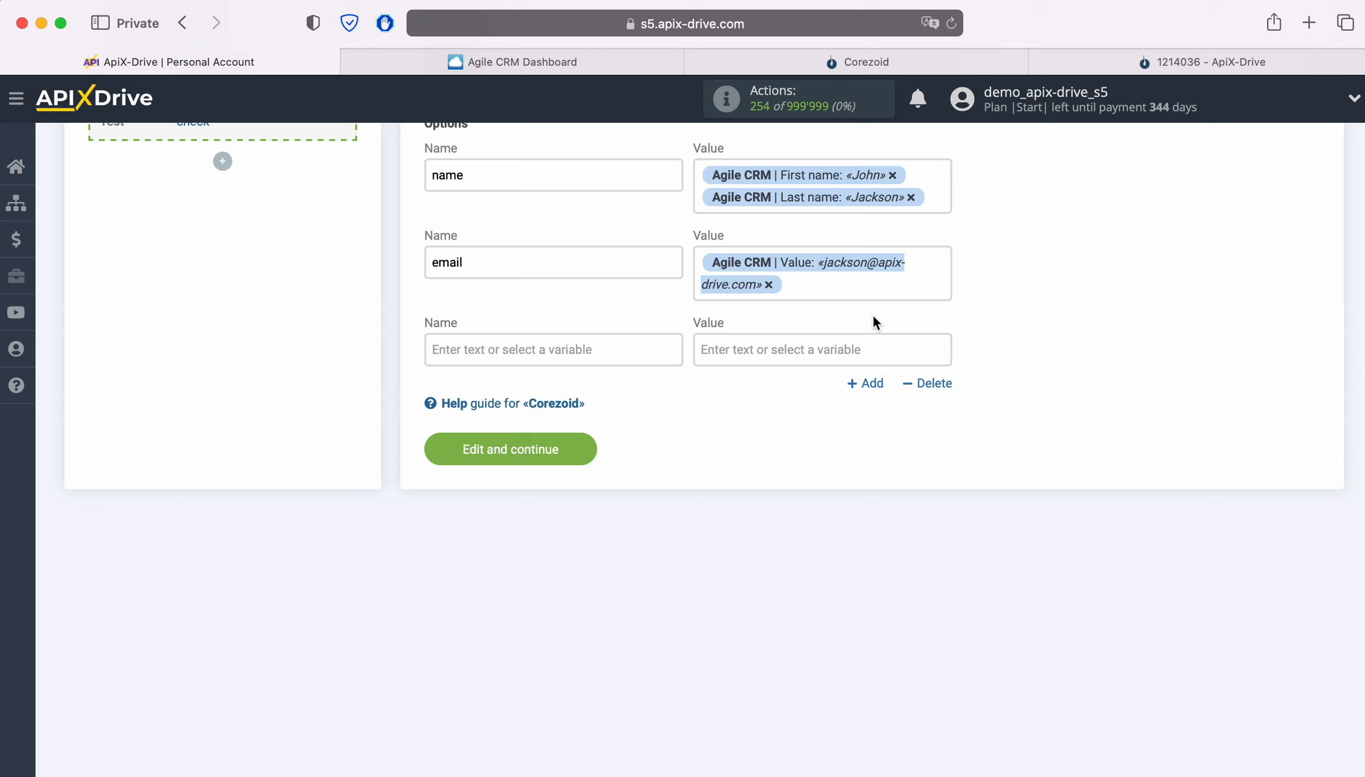
click(557, 345)
text(phone)
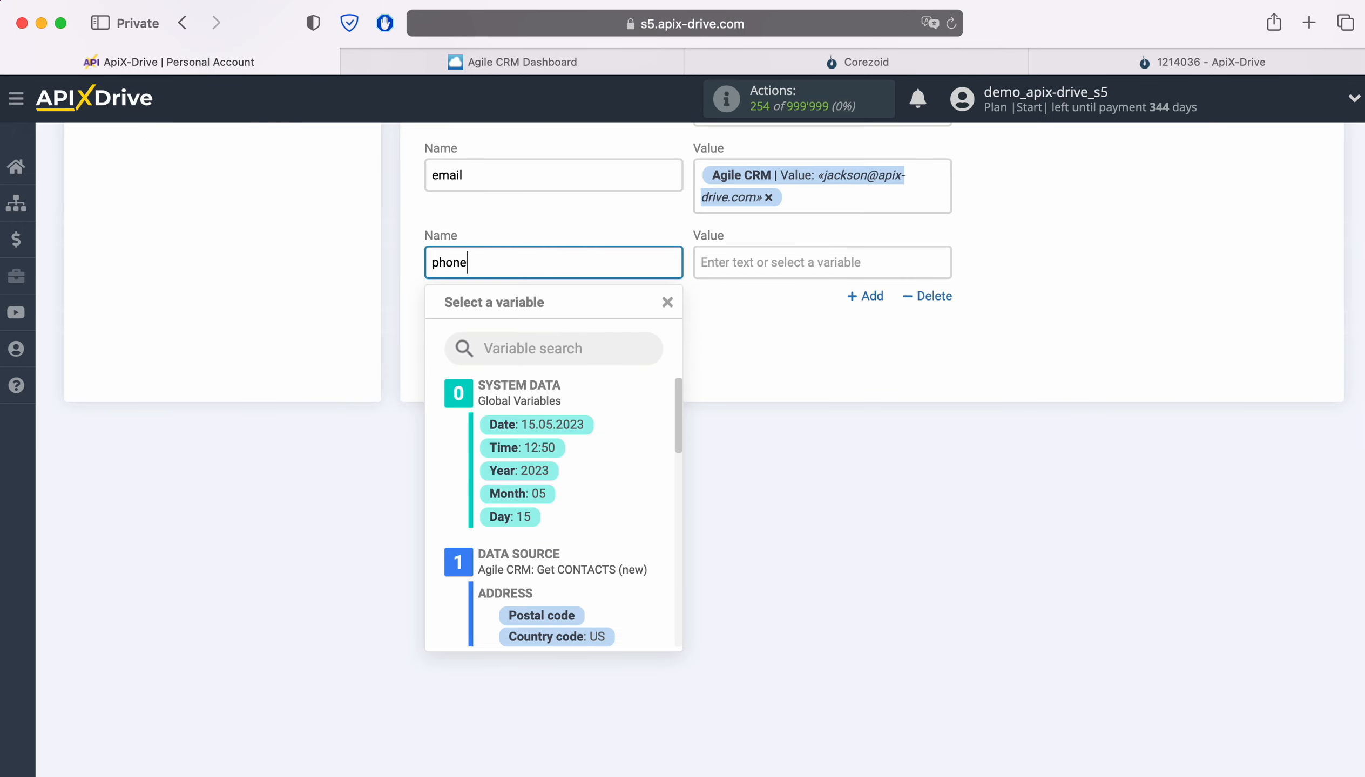
click(722, 274)
scroll(884, 542, down, 5)
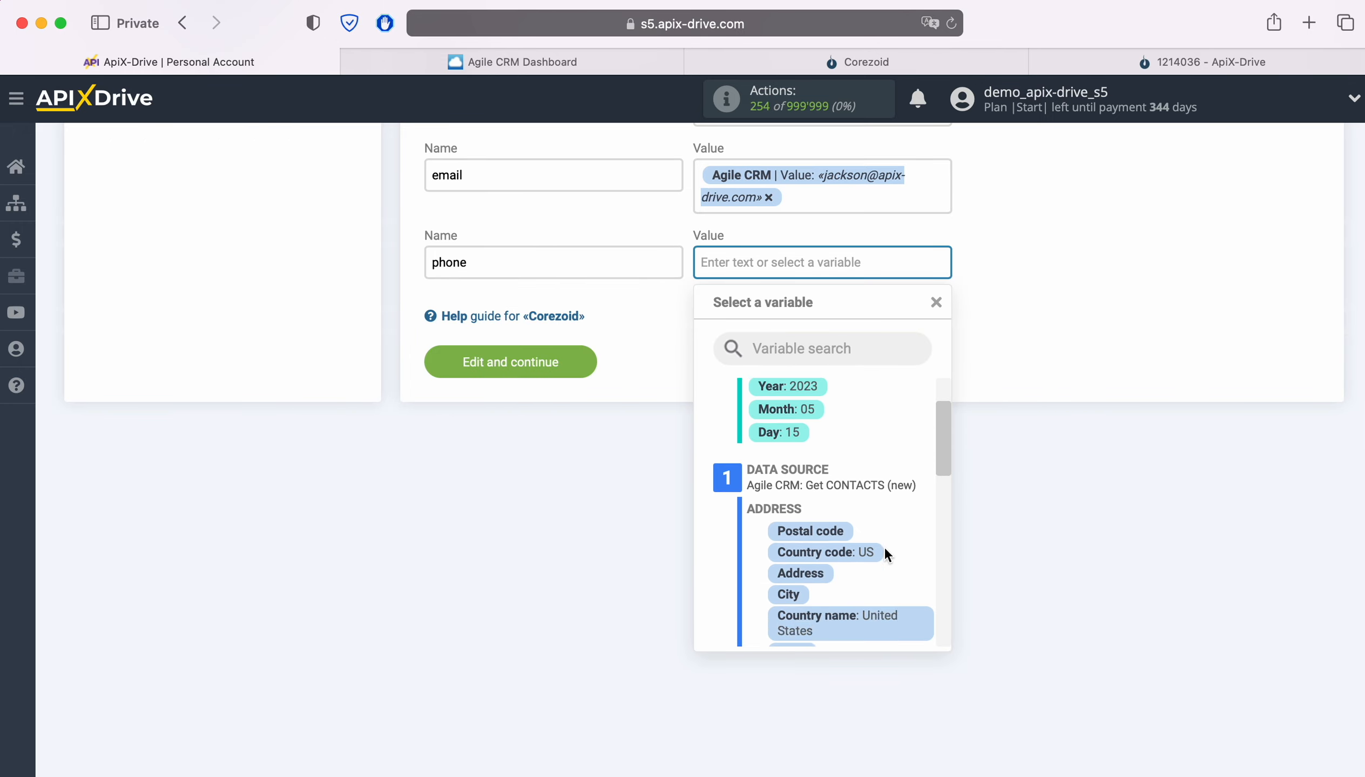
scroll(877, 534, down, 6)
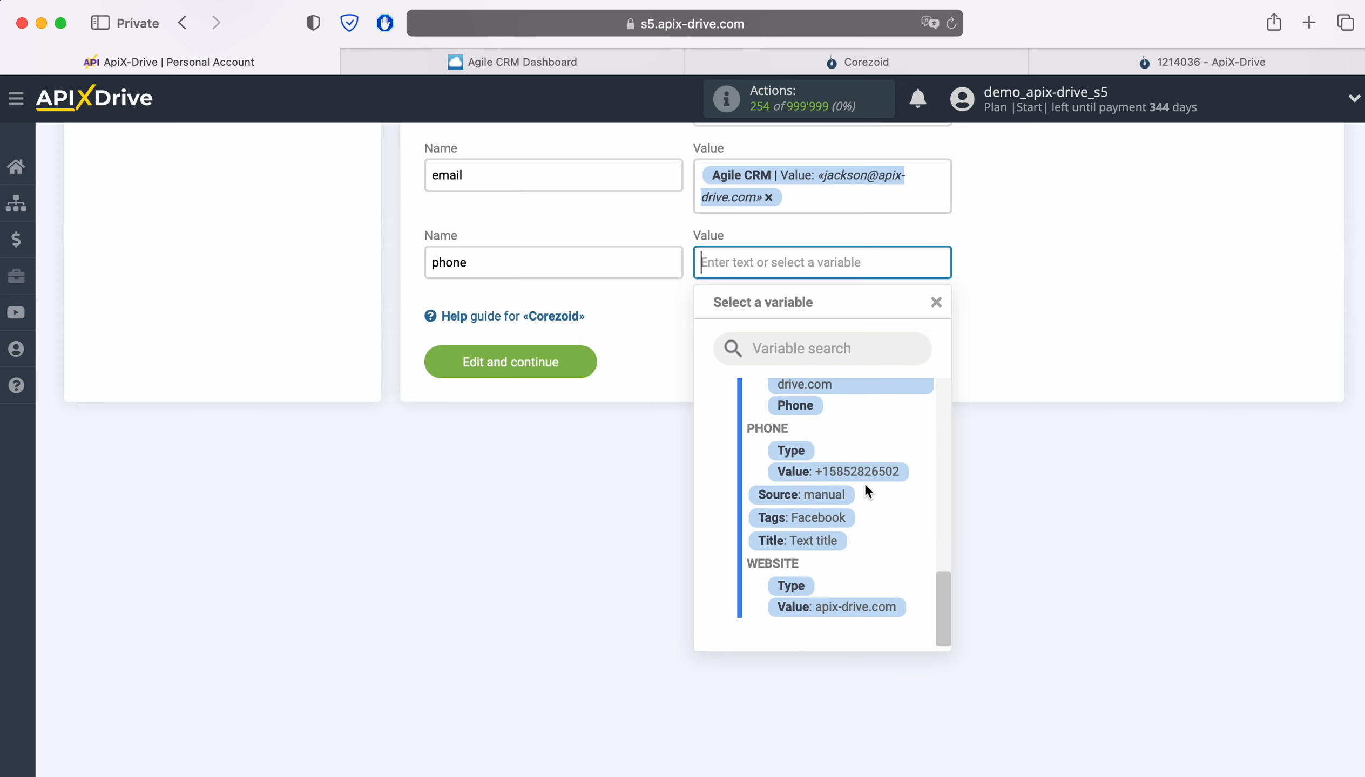
click(864, 472)
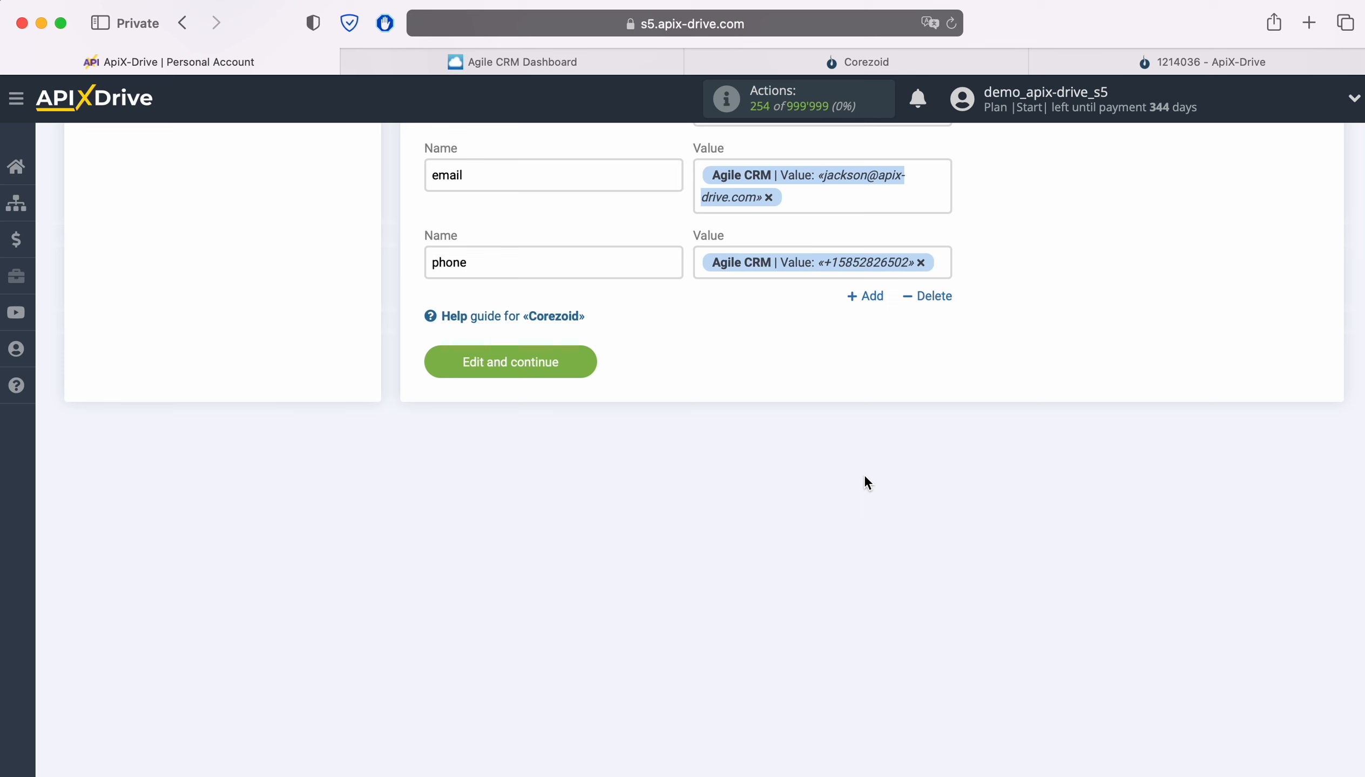
click(582, 365)
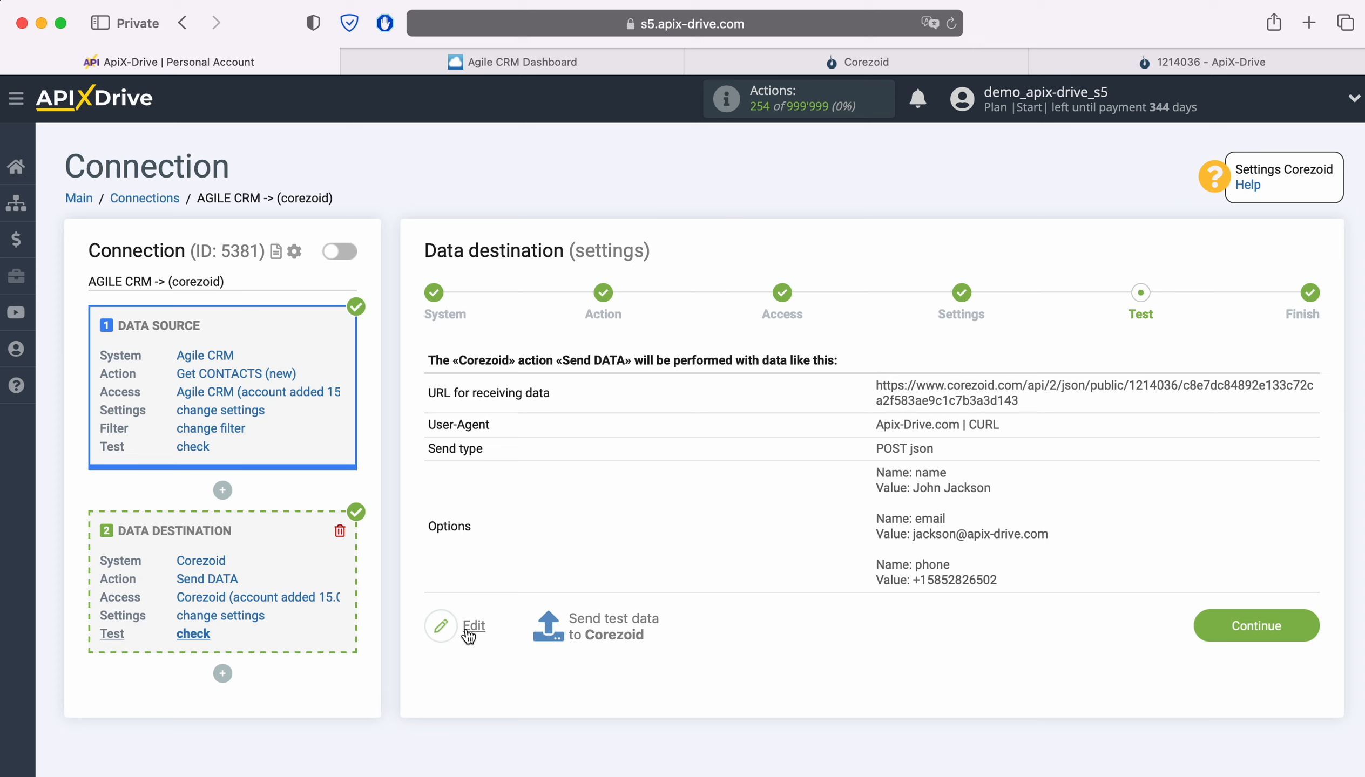
Send the test data to Corezoid and inspect the received task in the Final node of the ApiX-Drive process there.
click(614, 627)
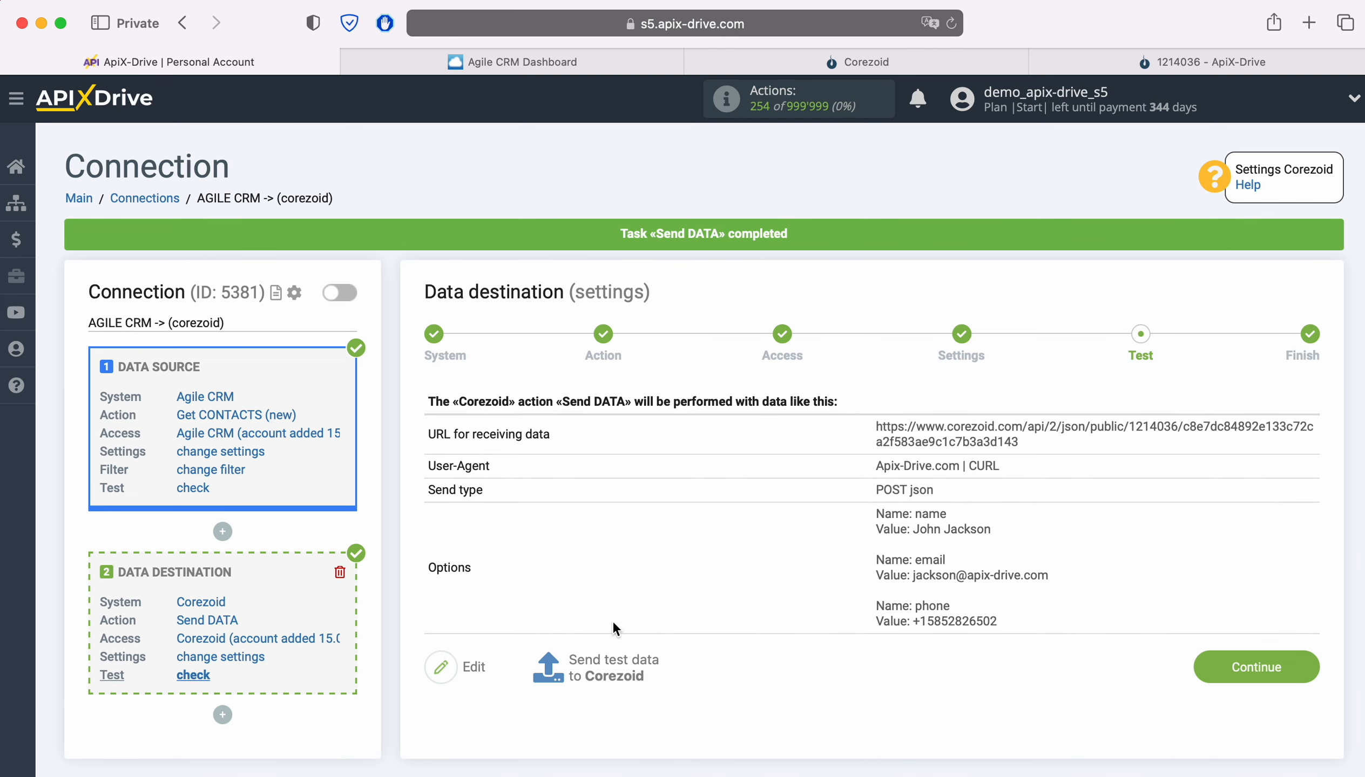
click(1099, 64)
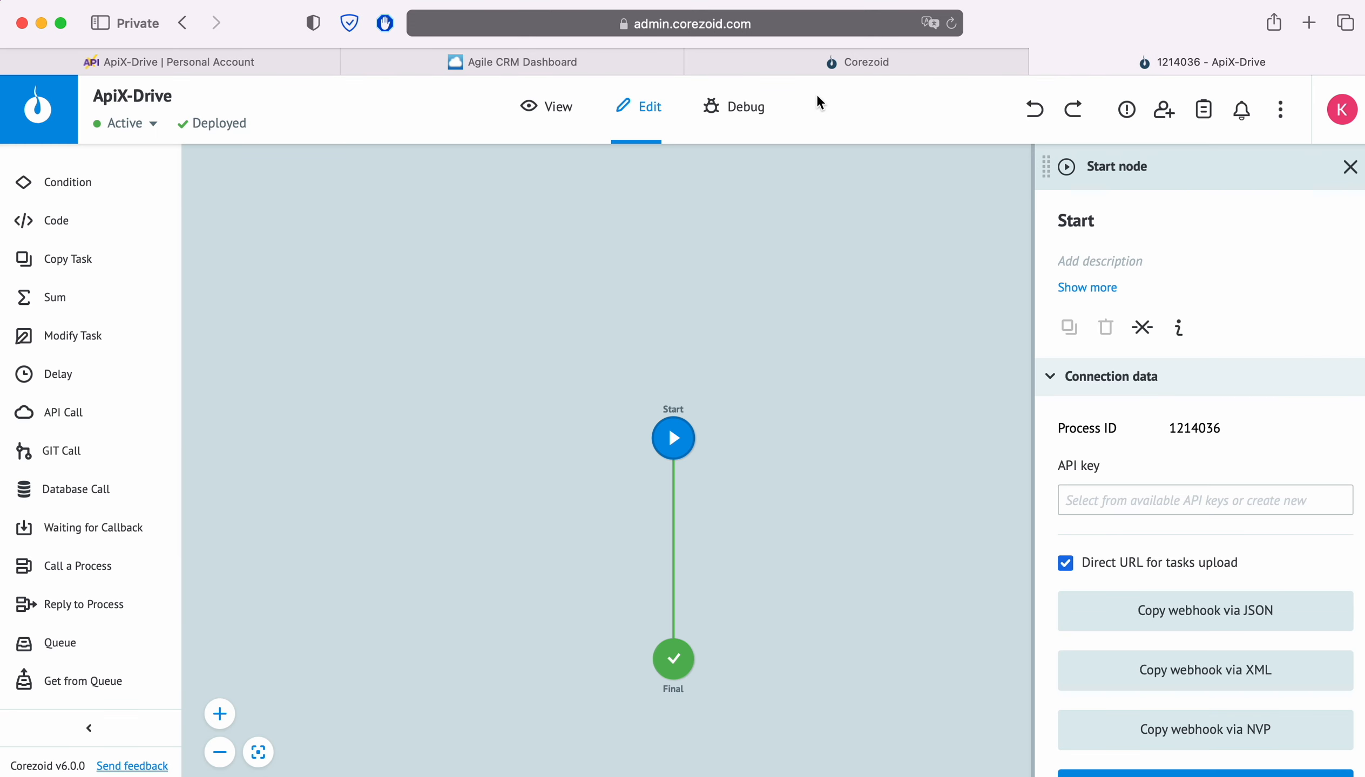
click(563, 107)
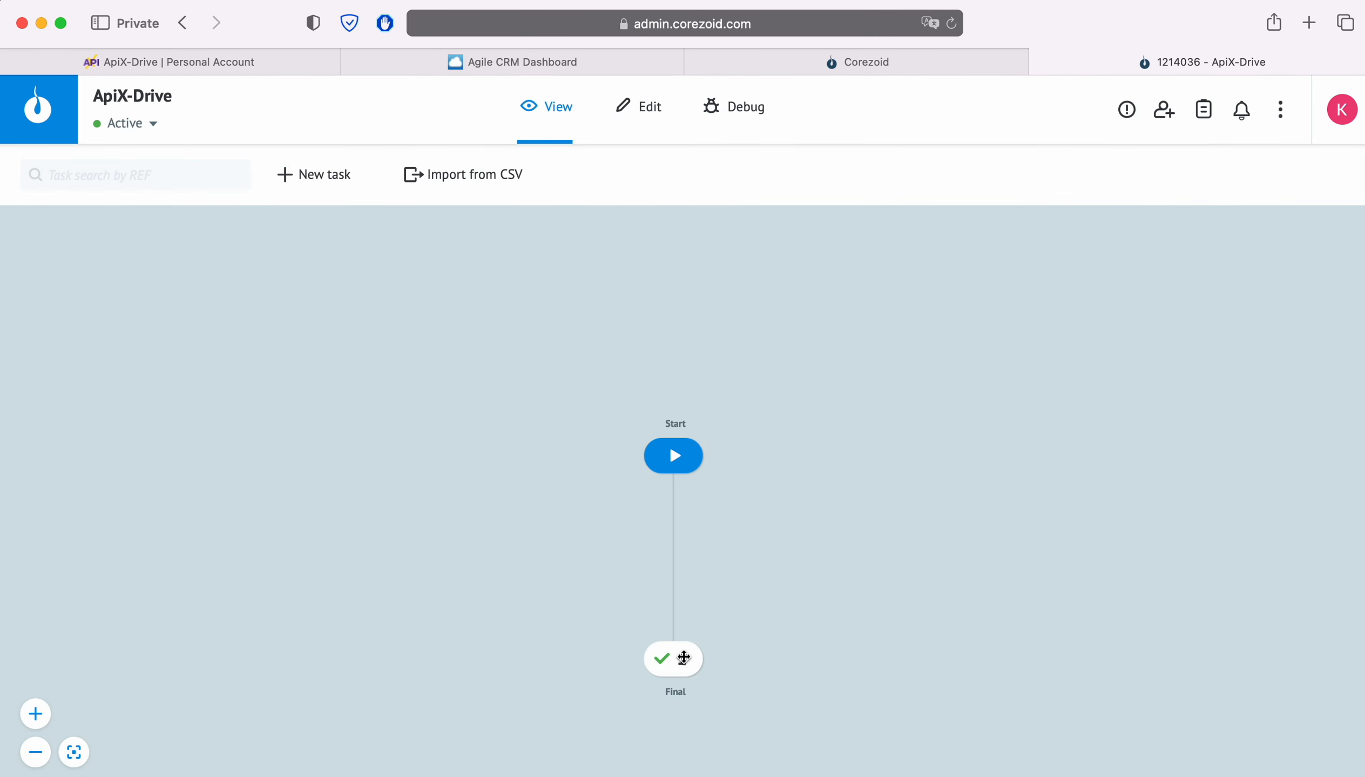
click(678, 658)
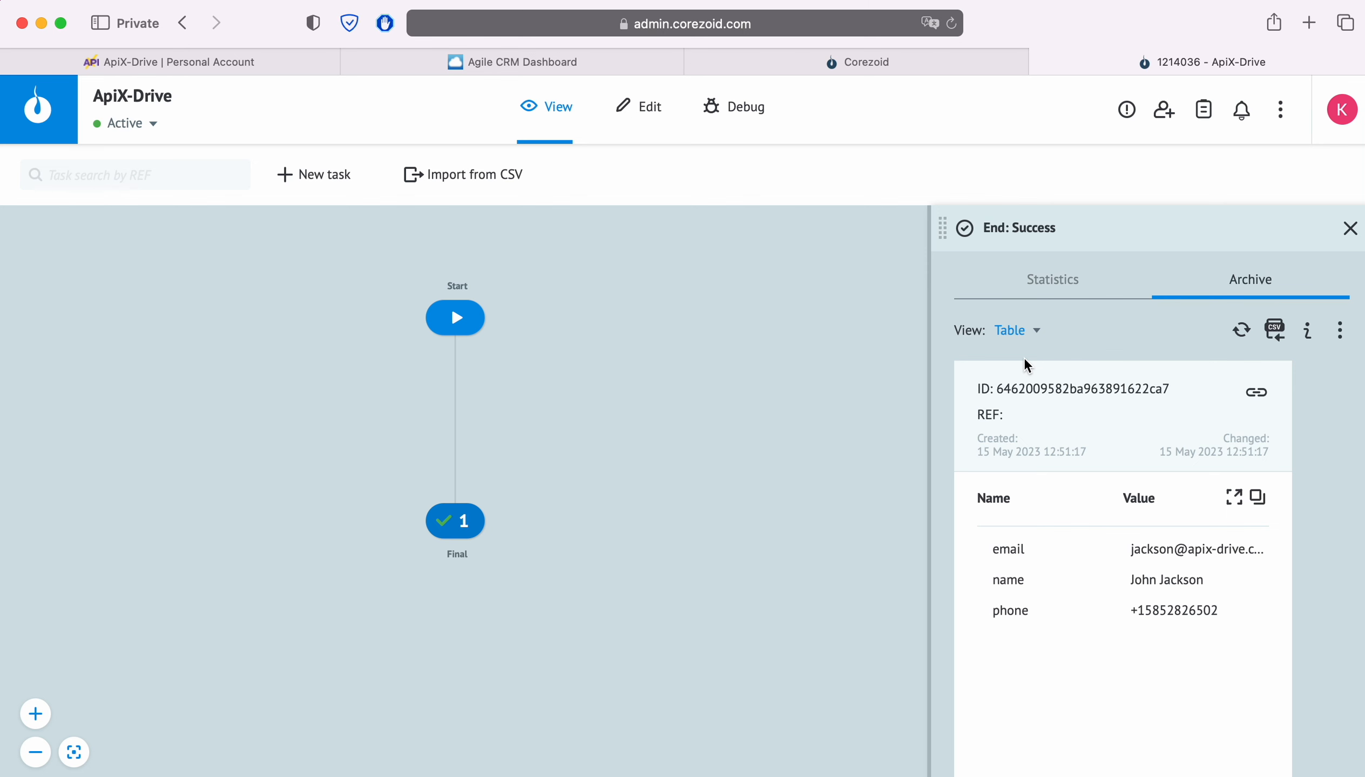
Return to ApiX-Drive, finish the data destination setup and enable auto-update for the connection.
click(168, 61)
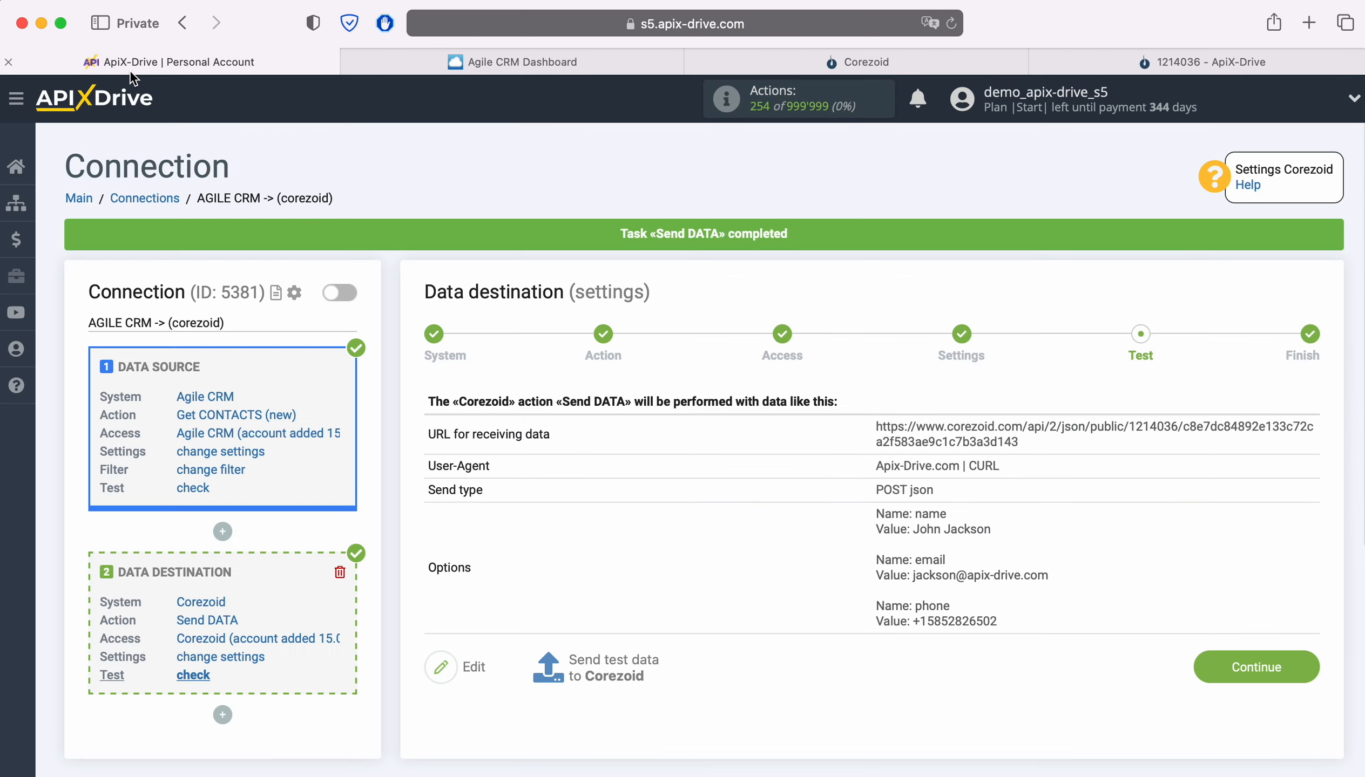
click(1310, 658)
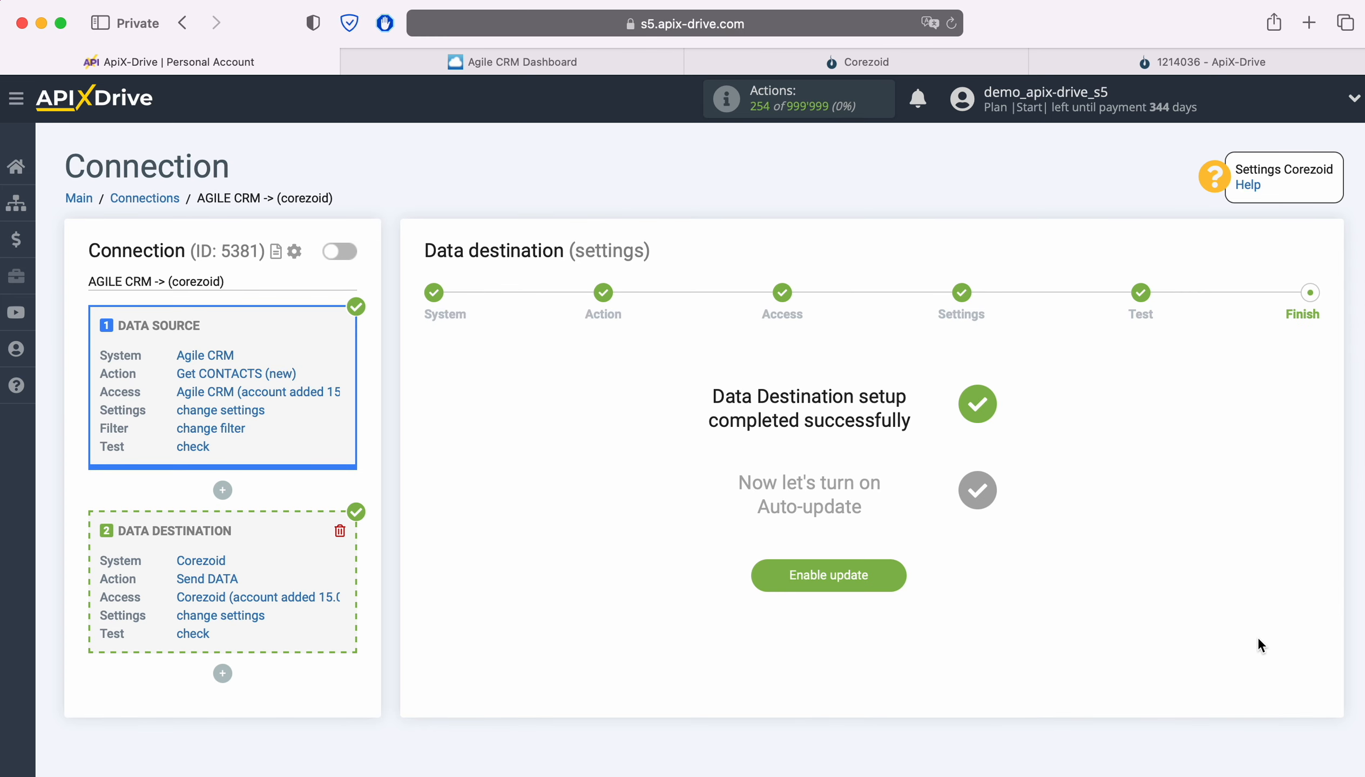
click(889, 570)
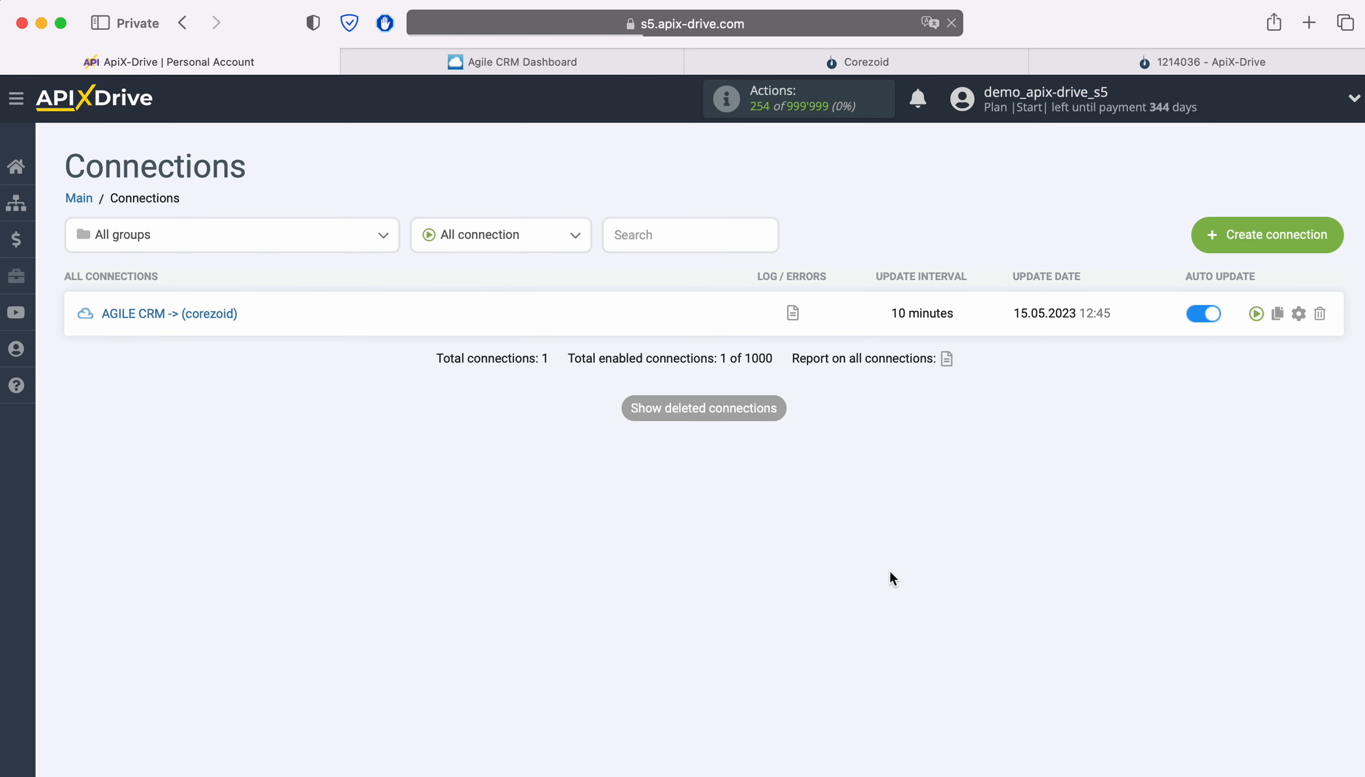
Set the update interval of the AGILE CRM -> (corezoid) connection to 5 minutes and save its setup.
click(1300, 313)
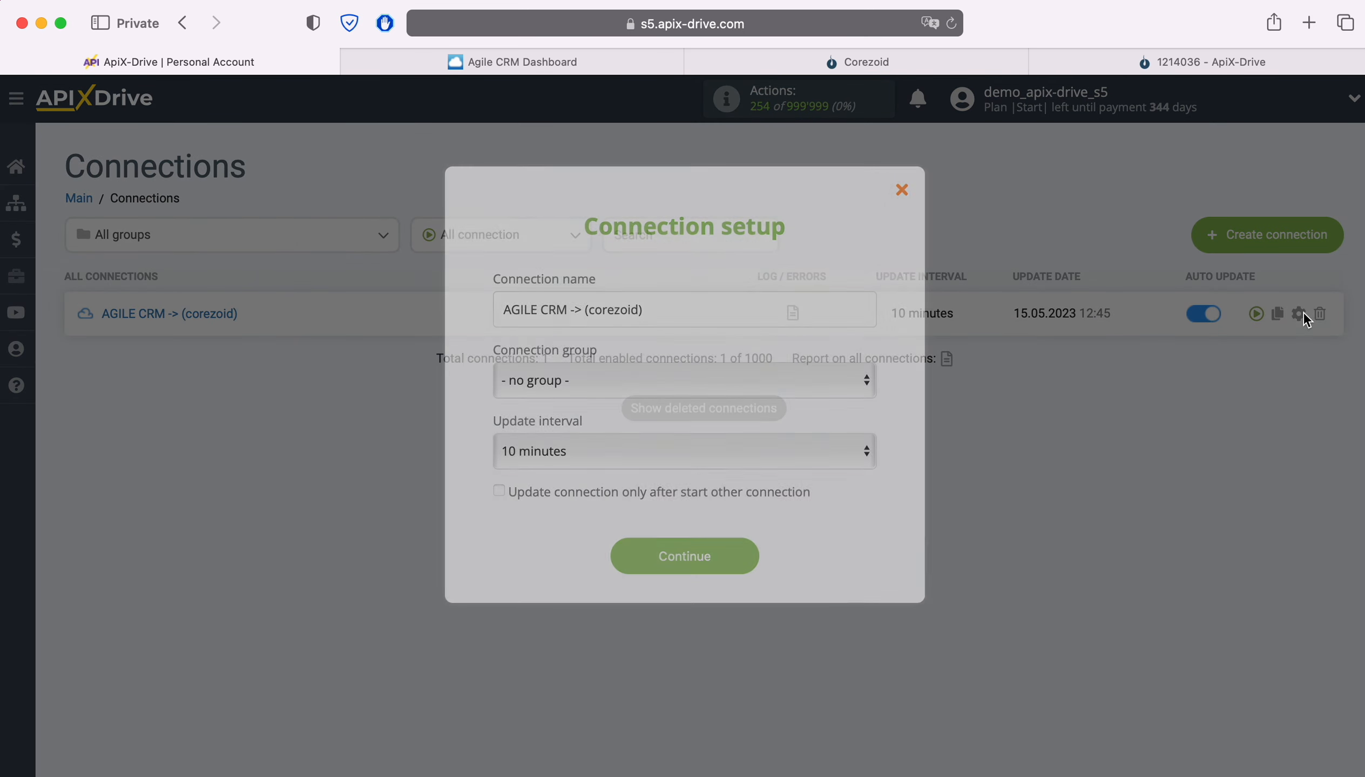
click(817, 445)
click(724, 416)
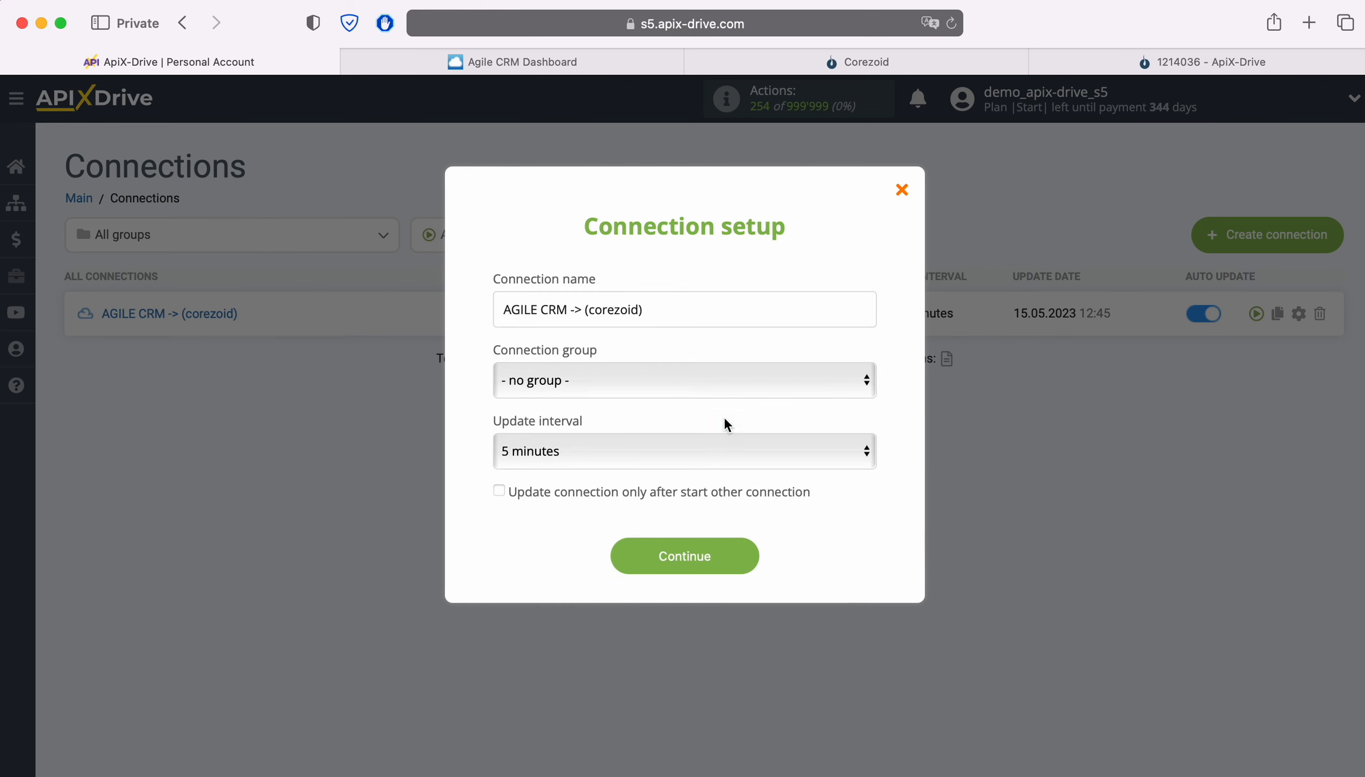
click(737, 547)
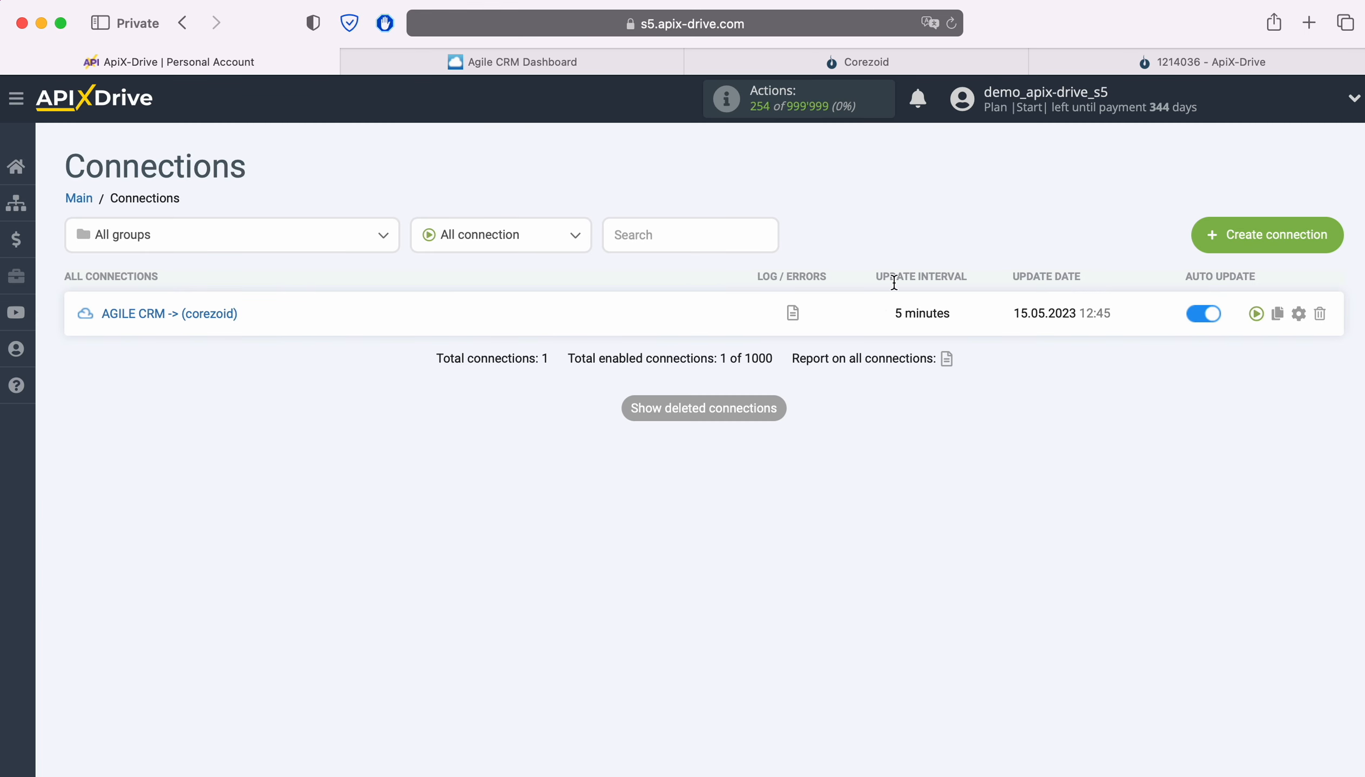